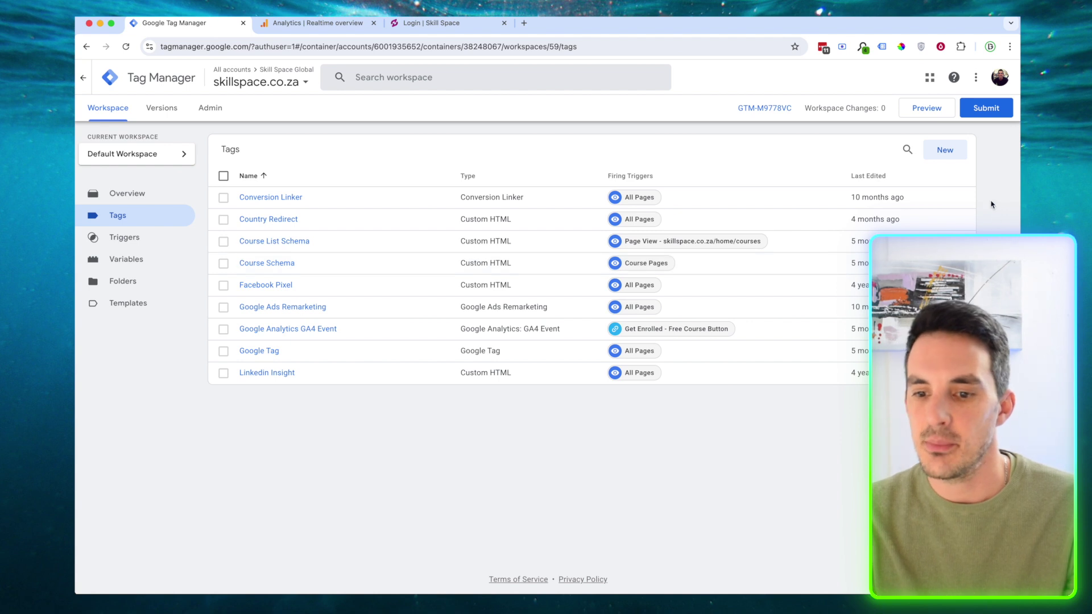
Create a new tag and set its type to Google Analytics: GA4 Event.
{"action": "left_click", "coordinate": [943, 150]}
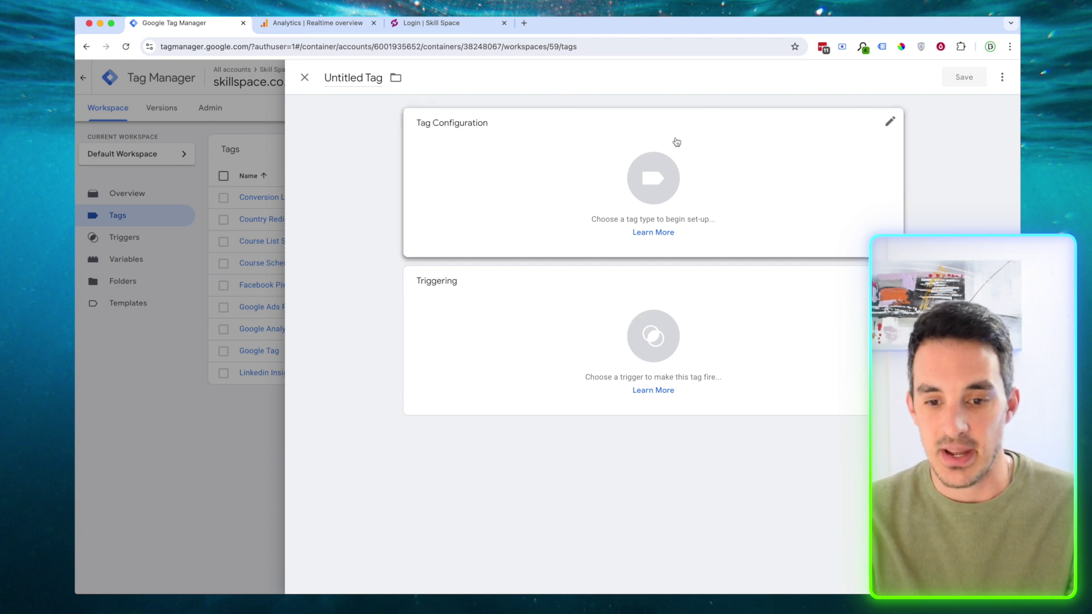
{"action": "left_click", "coordinate": [653, 189]}
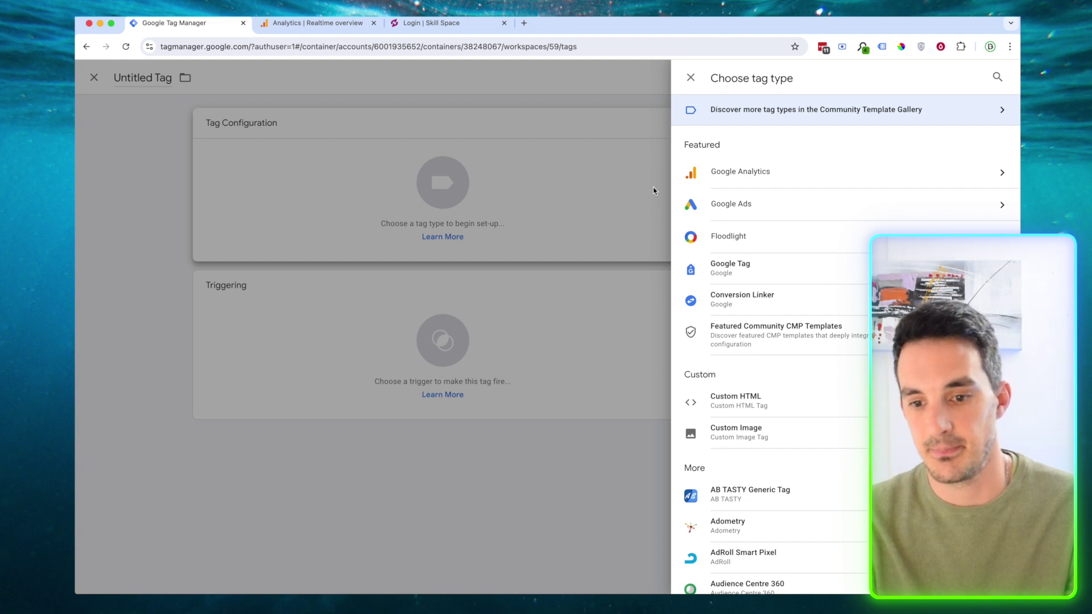
{"action": "left_click", "coordinate": [808, 180]}
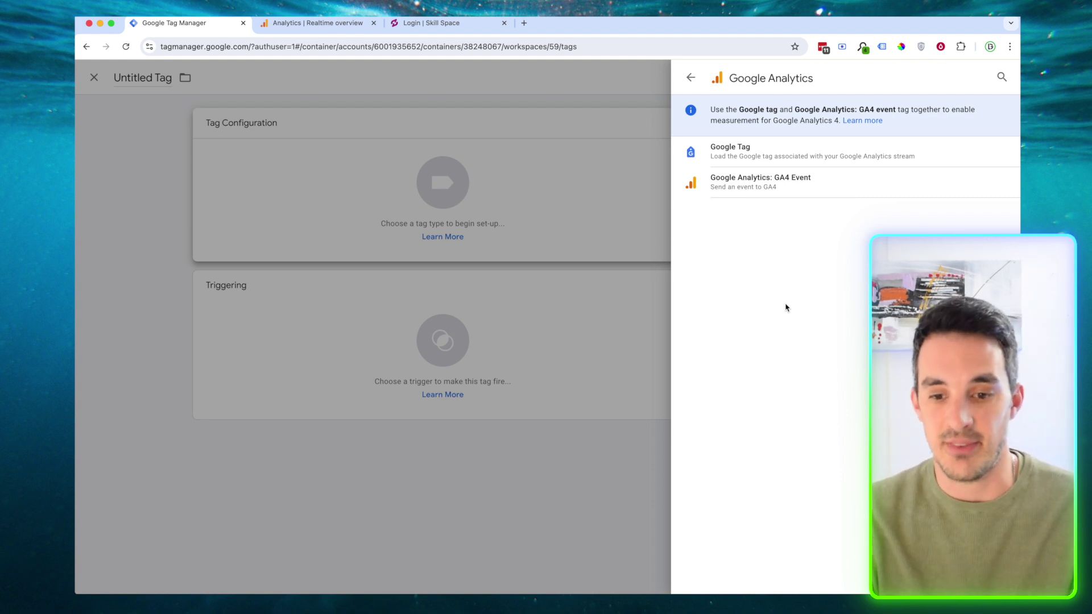
{"action": "left_click", "coordinate": [856, 187]}
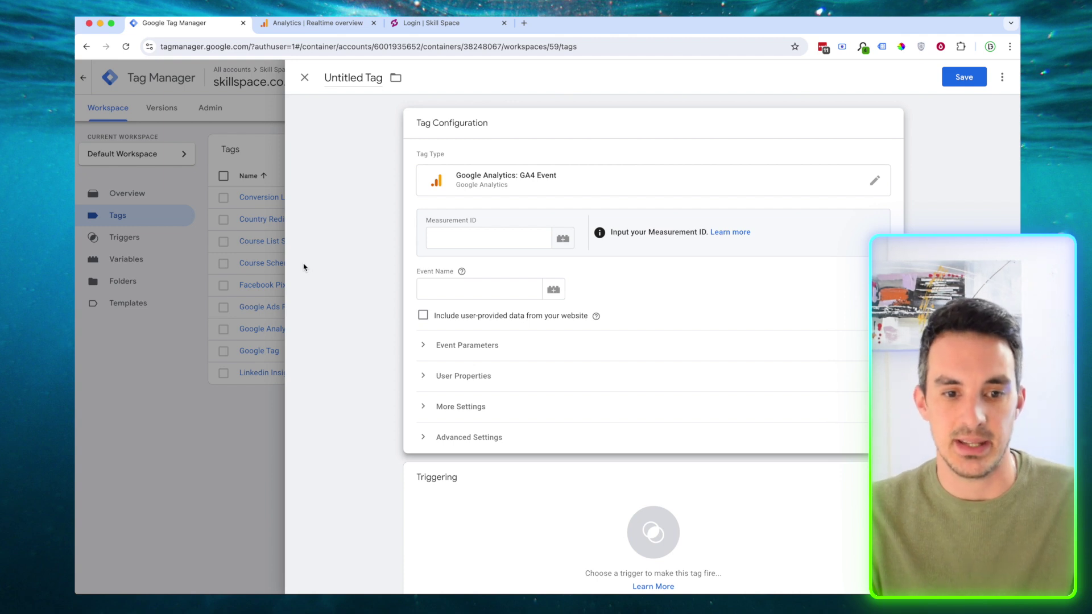
Switch to Google Analytics and copy the measurement ID from the property's skillspace.co.za web data stream.
{"action": "left_click", "coordinate": [294, 24]}
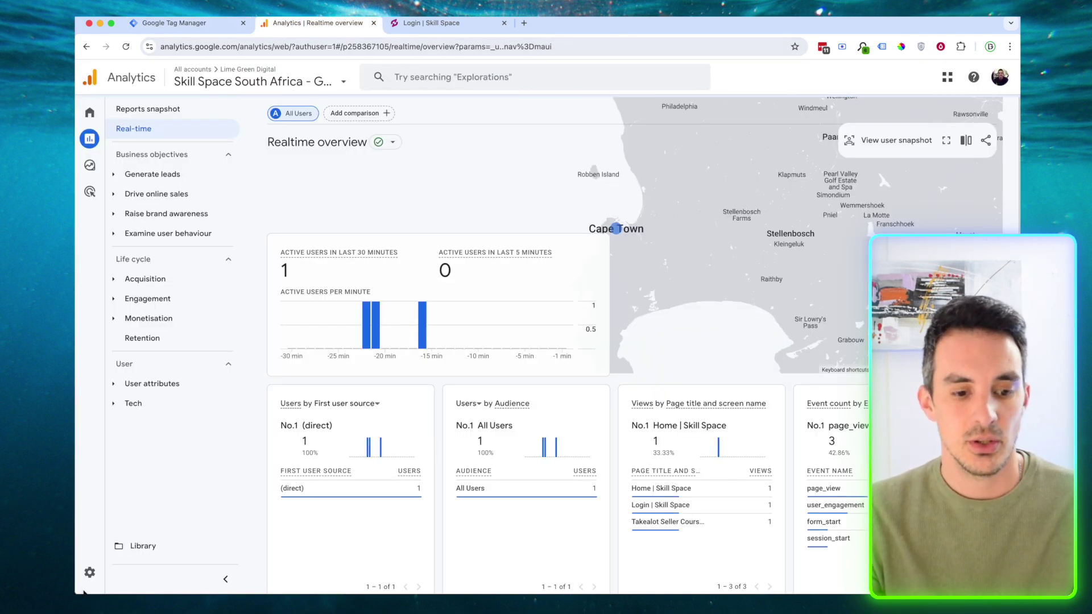
{"action": "left_click", "coordinate": [91, 572]}
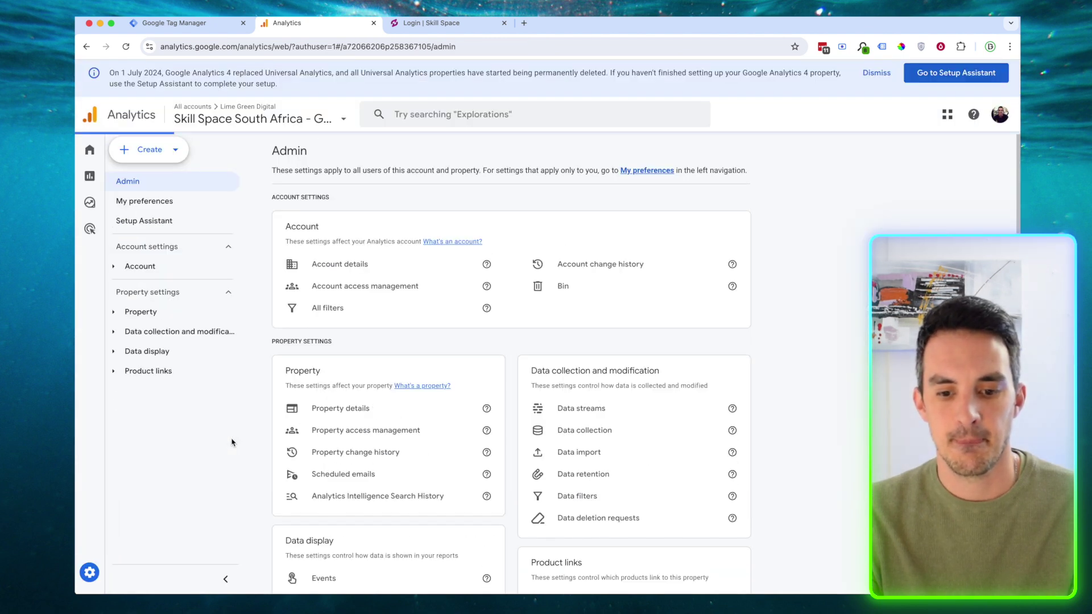
{"action": "left_click", "coordinate": [597, 414]}
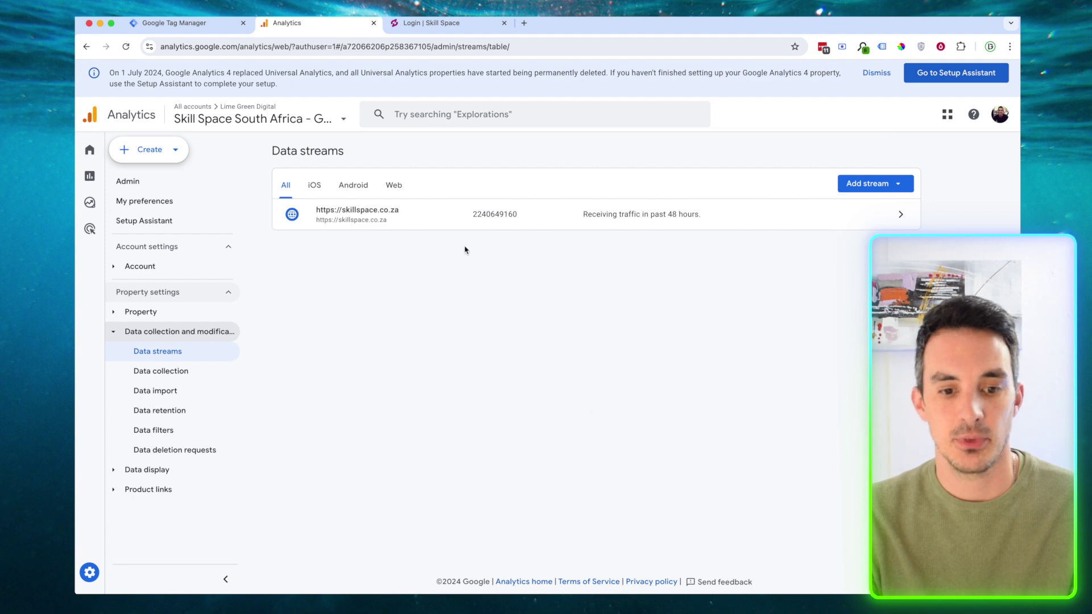
{"action": "left_click", "coordinate": [602, 221]}
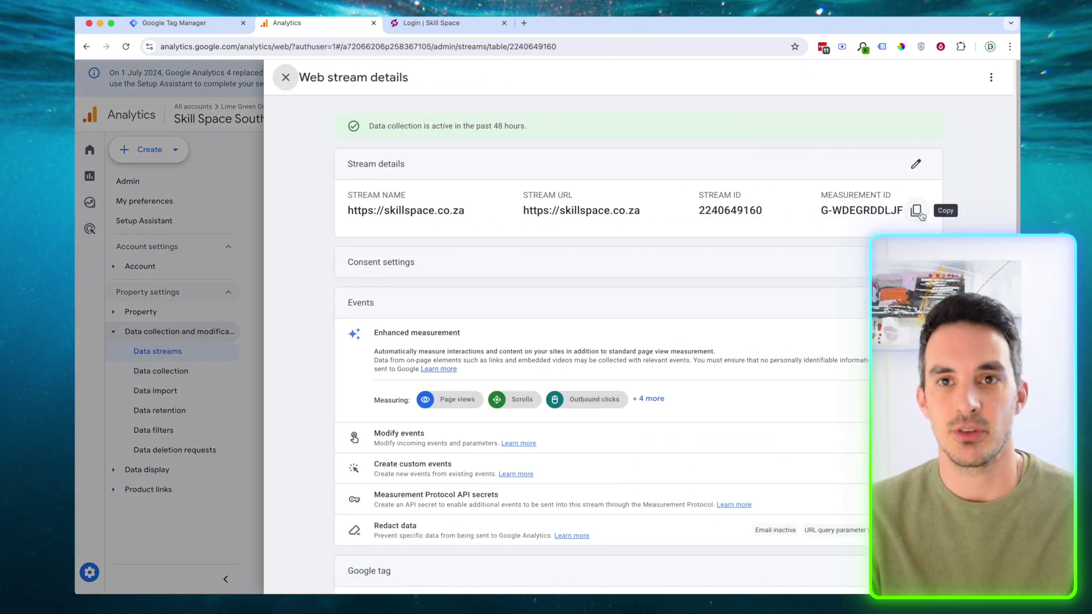
{"action": "left_click", "coordinate": [916, 211]}
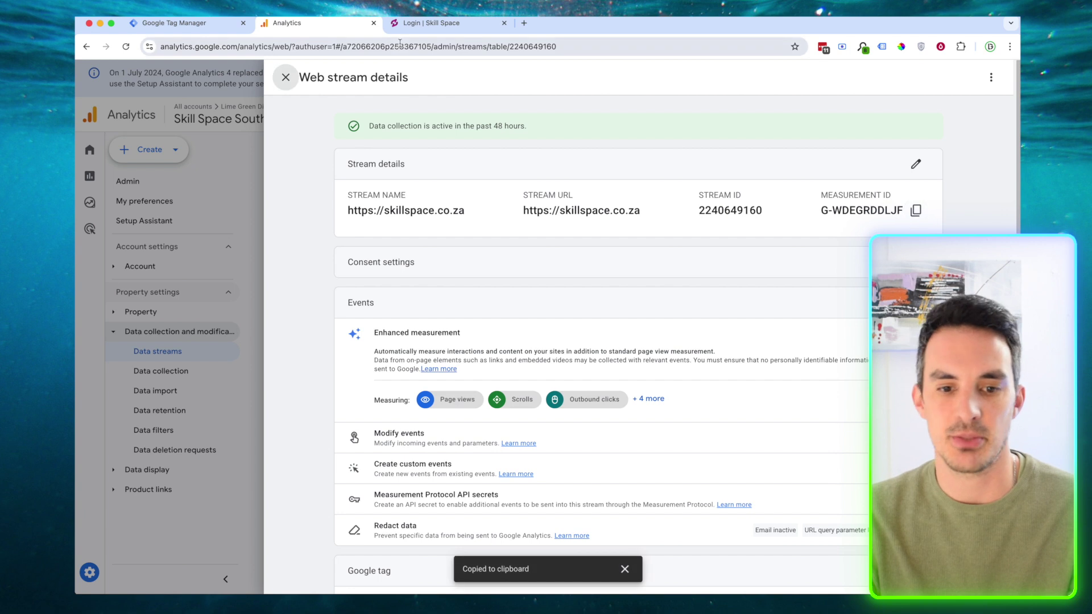
Return to Google Tag Manager and paste the copied measurement ID into the new GA4 event tag.
{"action": "left_click", "coordinate": [183, 30]}
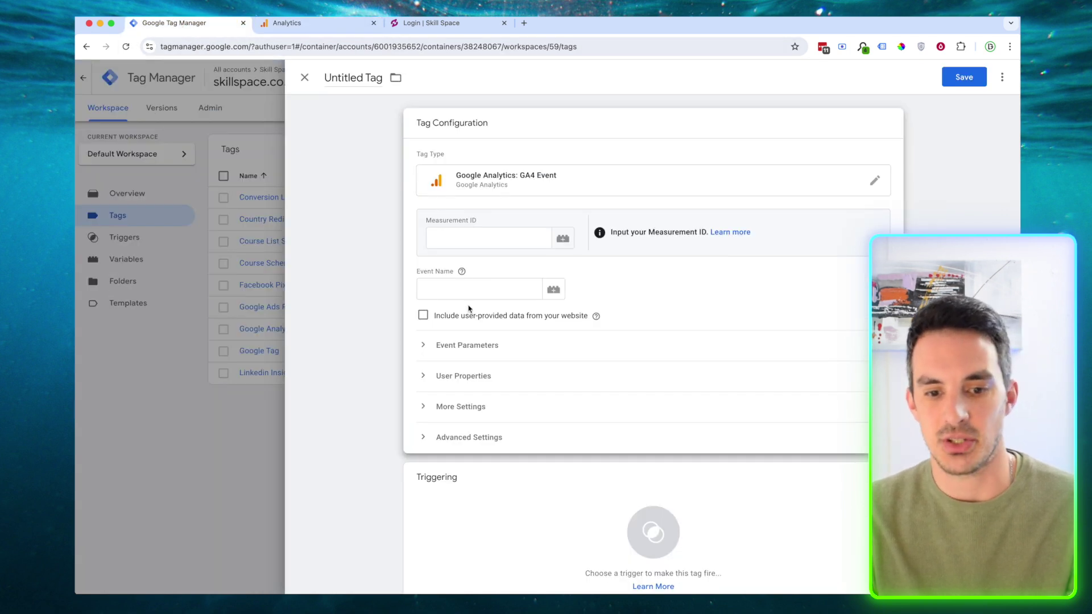
{"action": "left_click", "coordinate": [460, 238]}
{"action": "key", "text": "cmd+v"}
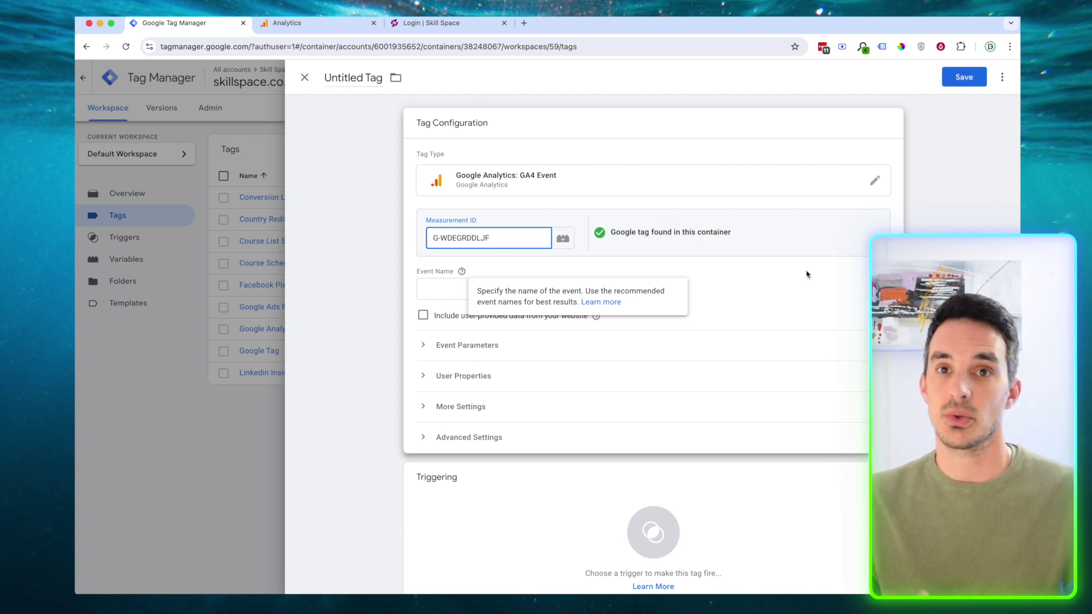
Set the GA4 event tag's event name to login_page.
{"action": "left_click", "coordinate": [432, 287]}
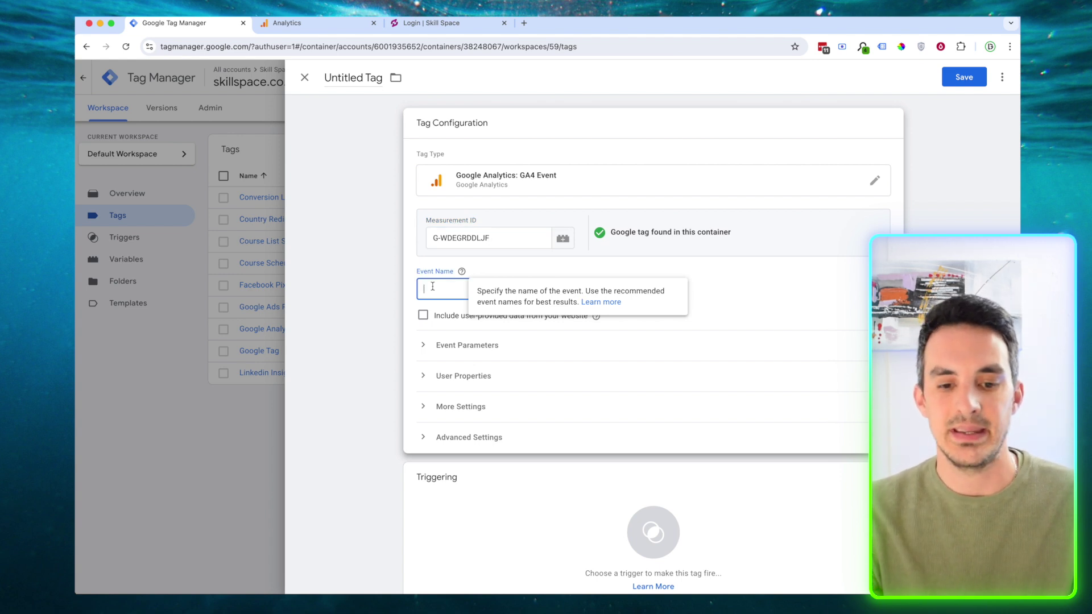
{"action": "left_click", "coordinate": [387, 309]}
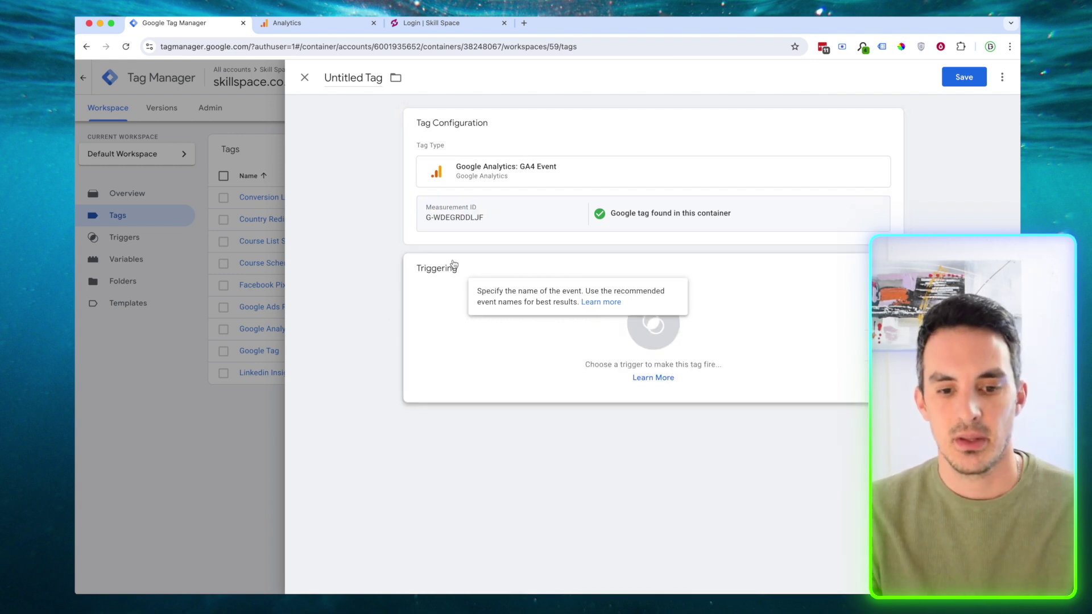
{"action": "left_click", "coordinate": [694, 195]}
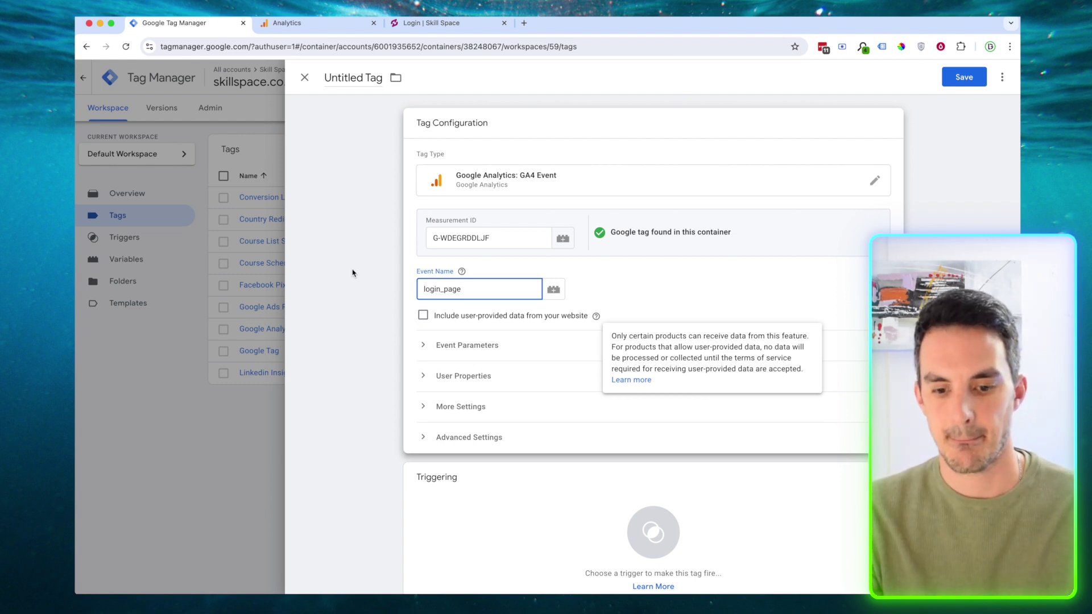
{"action": "left_click", "coordinate": [484, 500]}
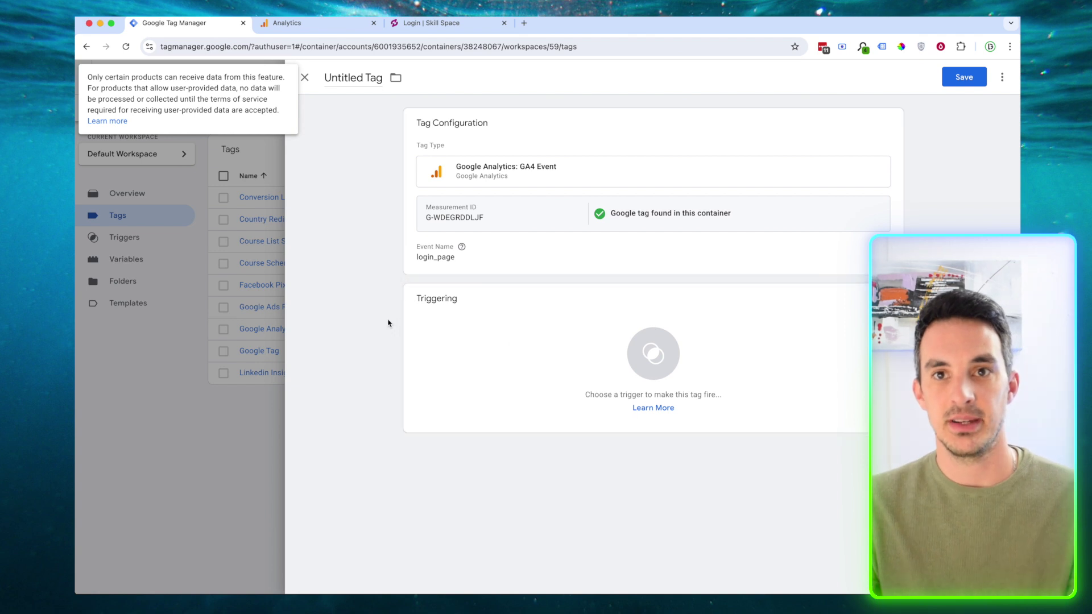
Start a new trigger for the tag and set its type to Page View.
{"action": "left_click", "coordinate": [563, 372]}
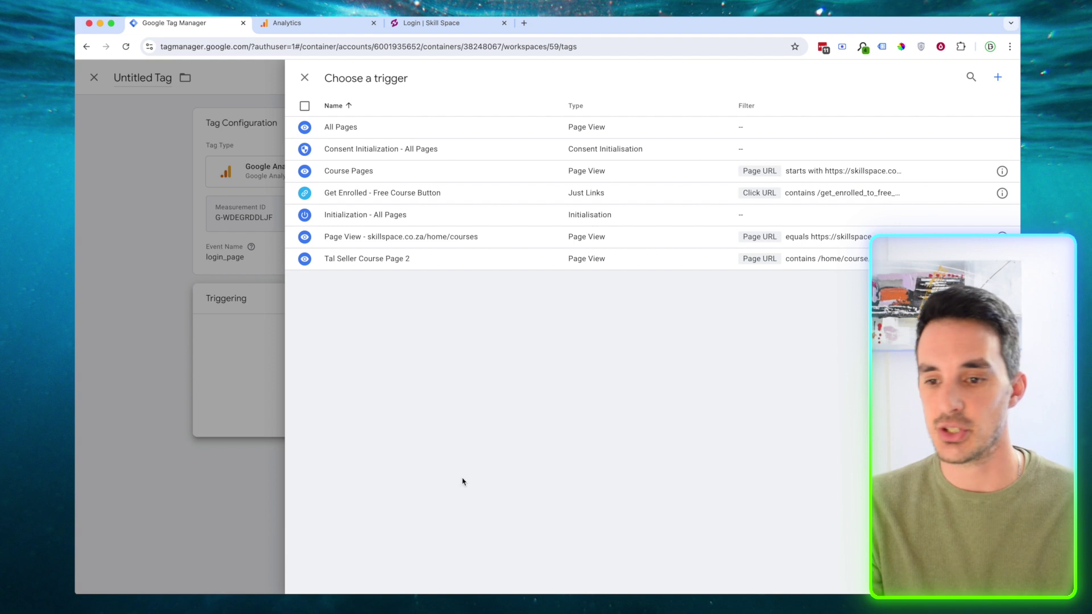
{"action": "left_click", "coordinate": [998, 77]}
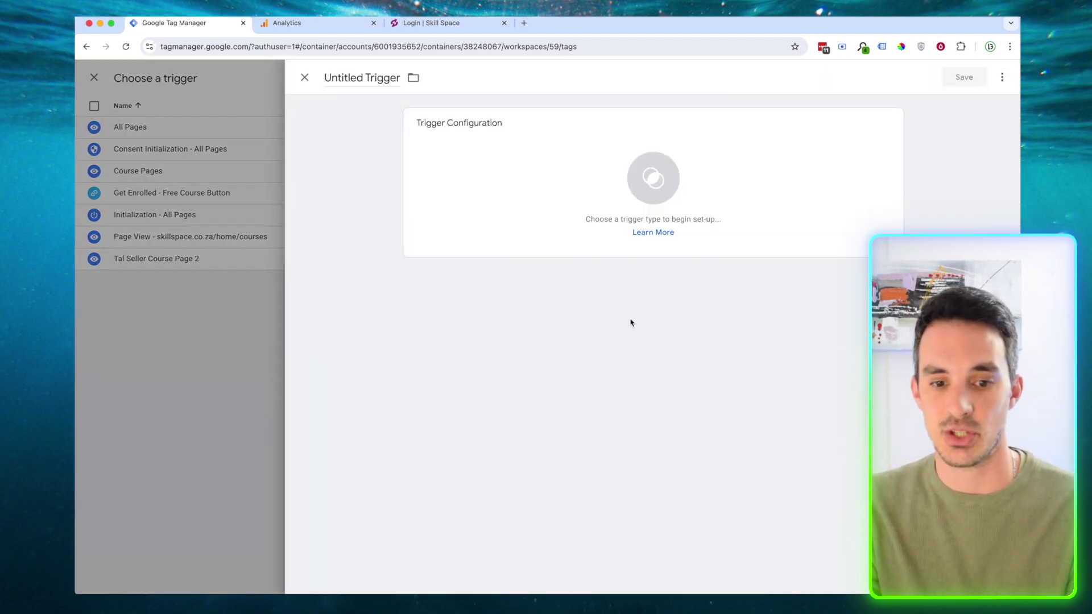
{"action": "left_click", "coordinate": [651, 181]}
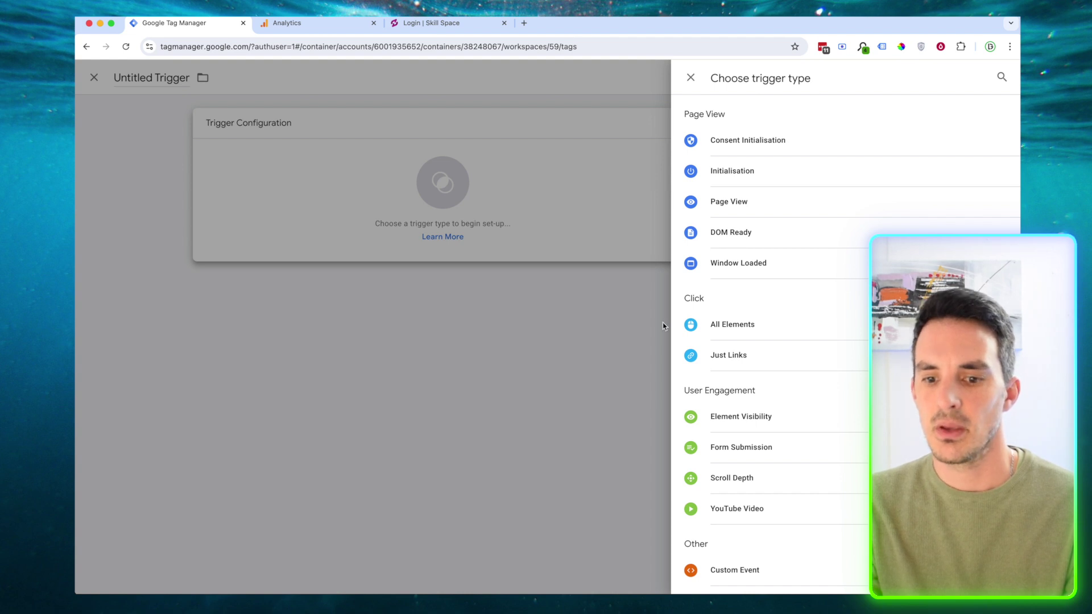
{"action": "left_click", "coordinate": [810, 196]}
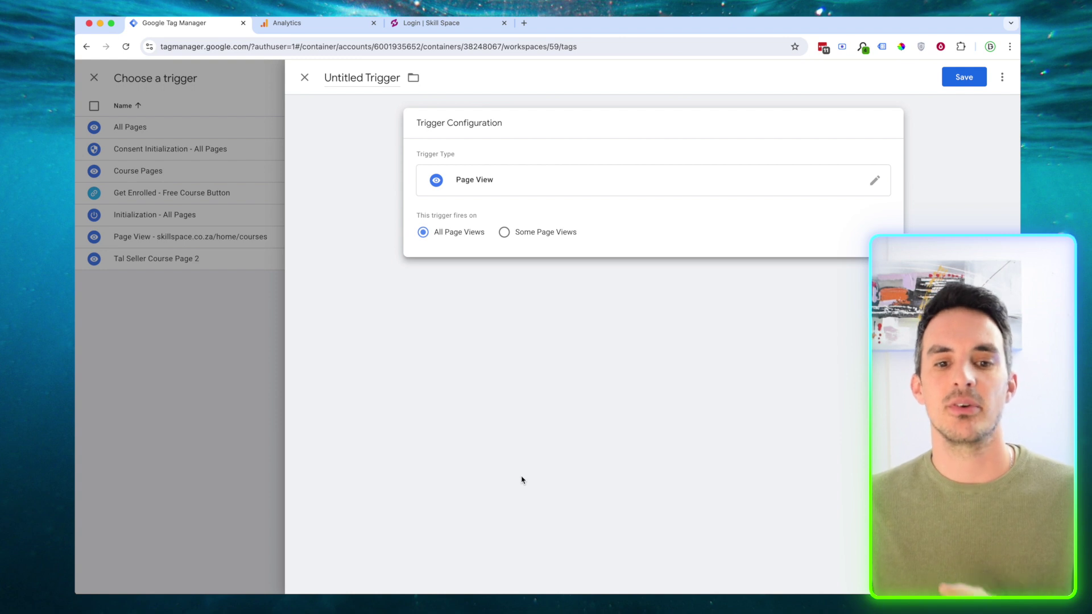
Restrict the trigger to Some Page Views with a condition based on Page URL contains.
{"action": "left_click", "coordinate": [505, 233]}
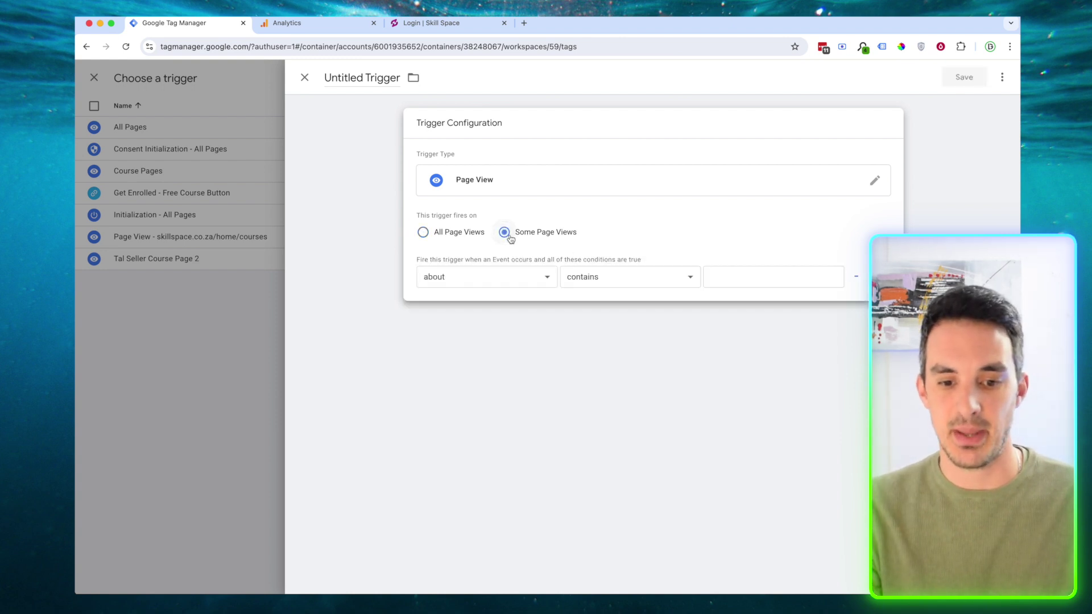
{"action": "left_click", "coordinate": [546, 277]}
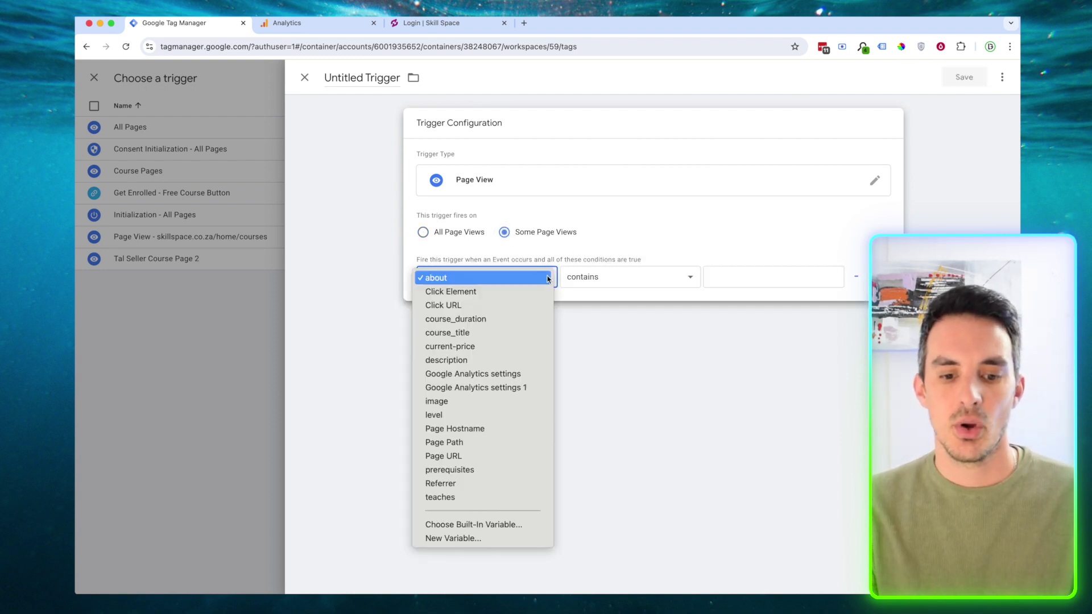
{"action": "left_click", "coordinate": [490, 457]}
{"action": "left_click", "coordinate": [673, 282]}
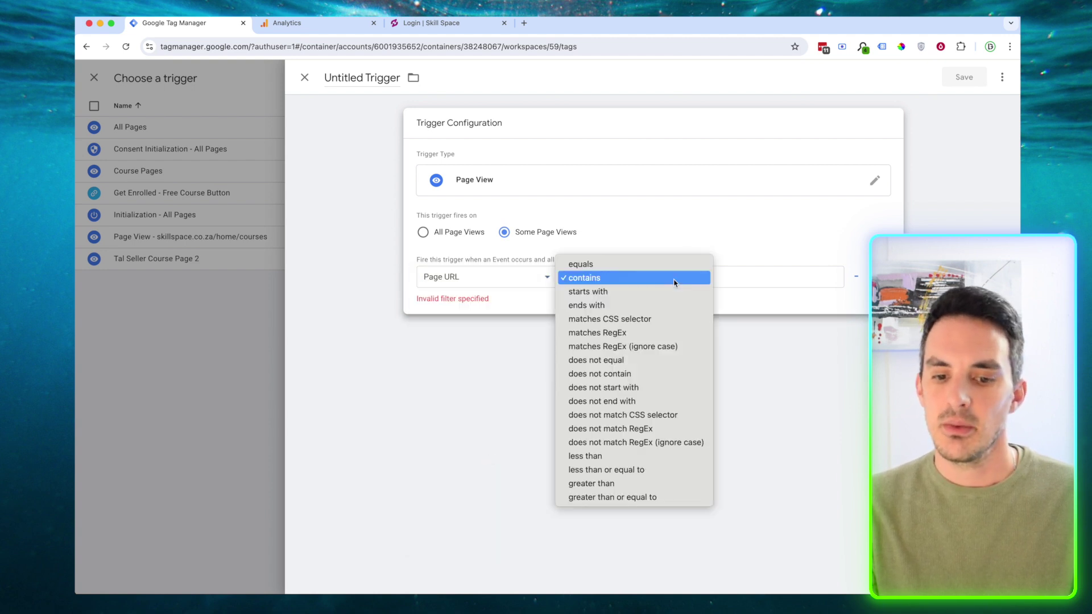
{"action": "left_click", "coordinate": [674, 281]}
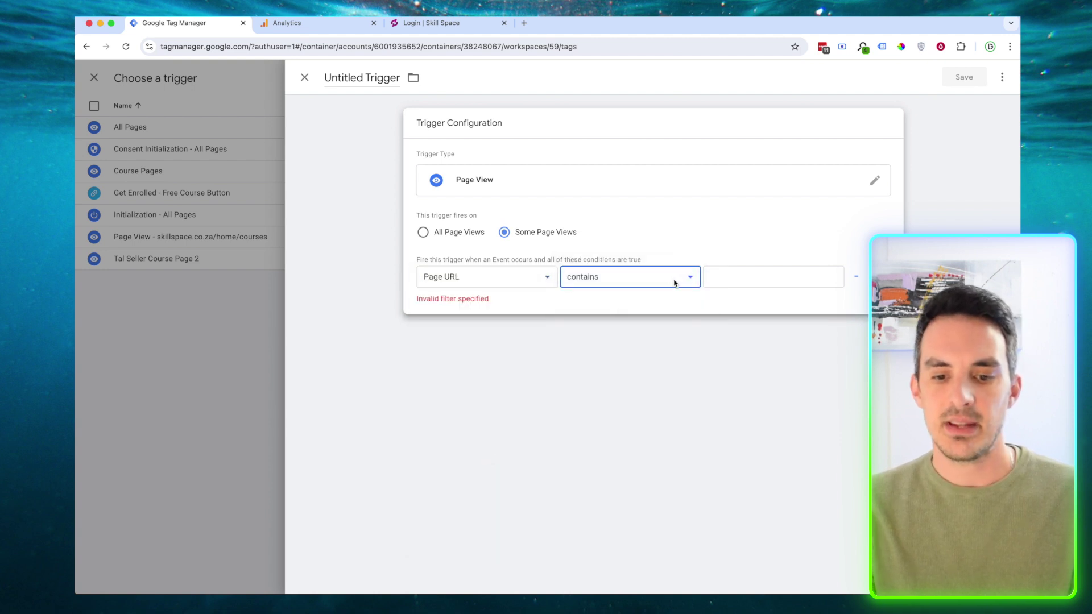
{"action": "left_click", "coordinate": [448, 26]}
{"action": "left_click", "coordinate": [436, 46]}
{"action": "left_click_drag", "start_coordinate": [246, 46], "coordinate": [313, 47]}
{"action": "left_click", "coordinate": [276, 52]}
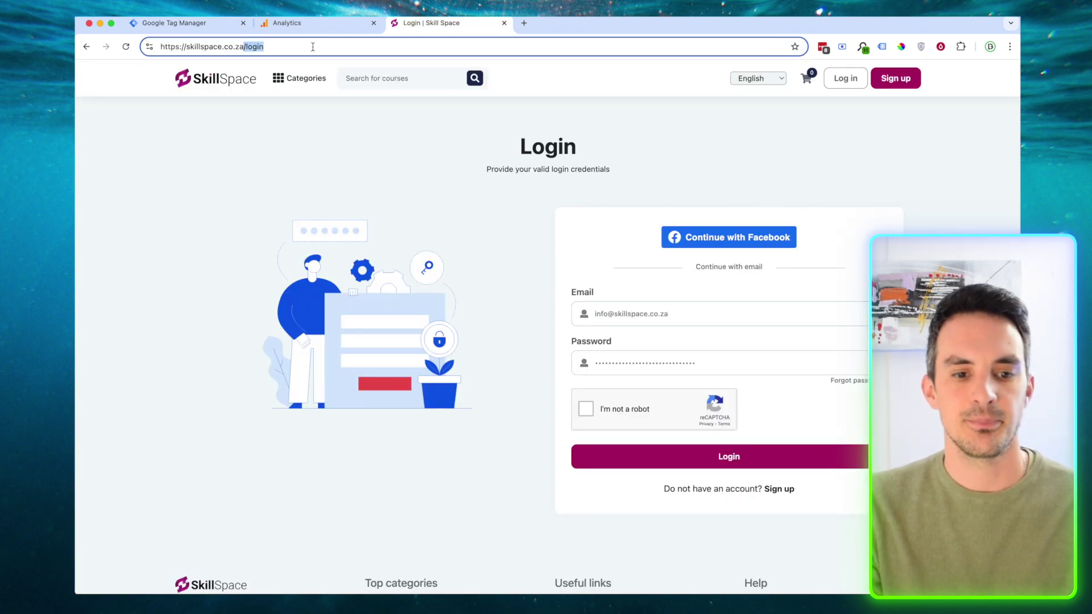
{"action": "left_click", "coordinate": [313, 46]}
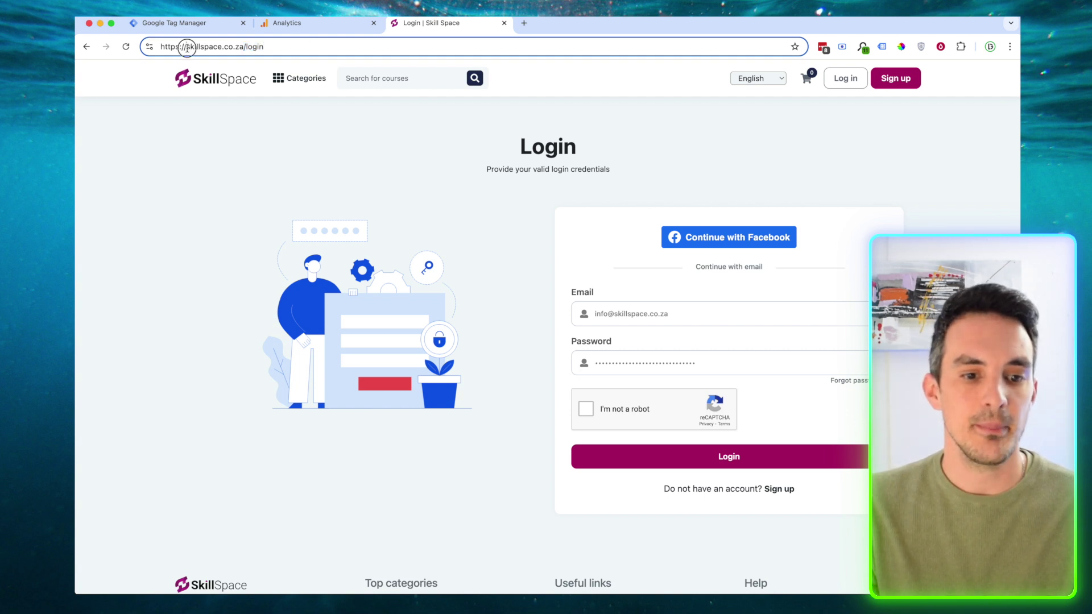
{"action": "left_click_drag", "start_coordinate": [187, 47], "coordinate": [372, 48]}
{"action": "key", "text": "cmd+c"}
Return to Google Tag Manager and enter skillspace.co.za/login as the value of the Page URL condition.
{"action": "left_click", "coordinate": [184, 23]}
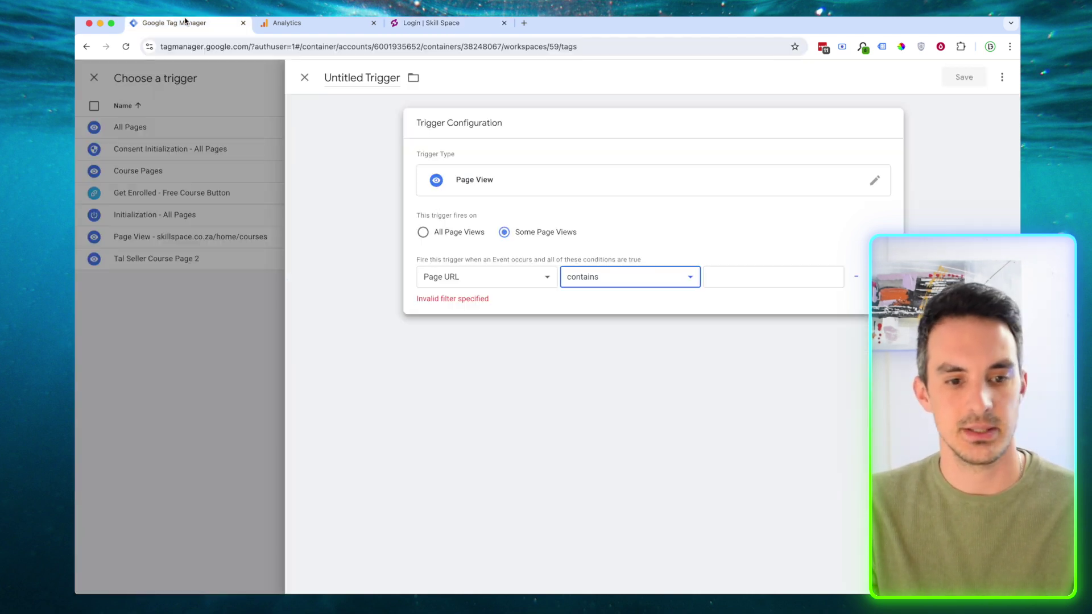
{"action": "left_click", "coordinate": [750, 284]}
{"action": "key", "text": "cmd+v"}
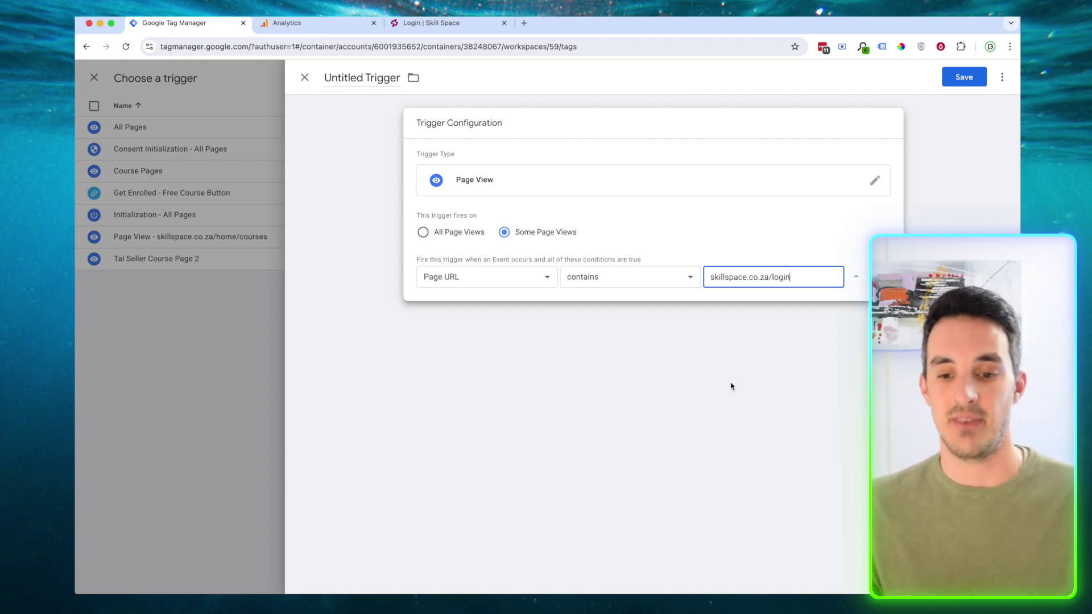
Save the trigger under the name "Page View - skillspace.co.za/login".
{"action": "left_click", "coordinate": [964, 81]}
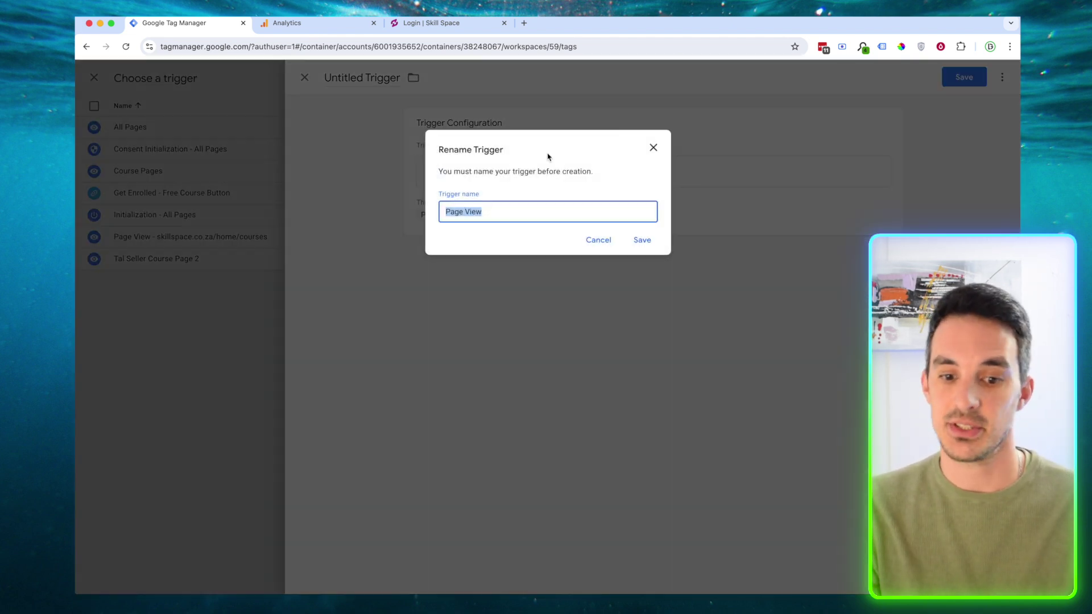
{"action": "key", "text": "Right"}
{"action": "type", "text": "-"}
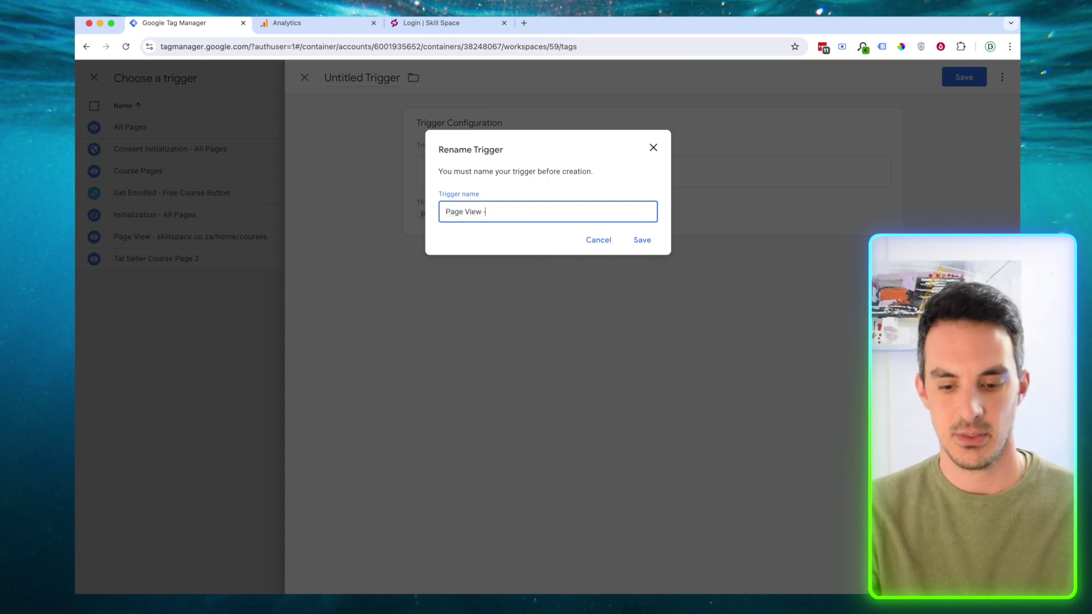
{"action": "key", "text": "super+v"}
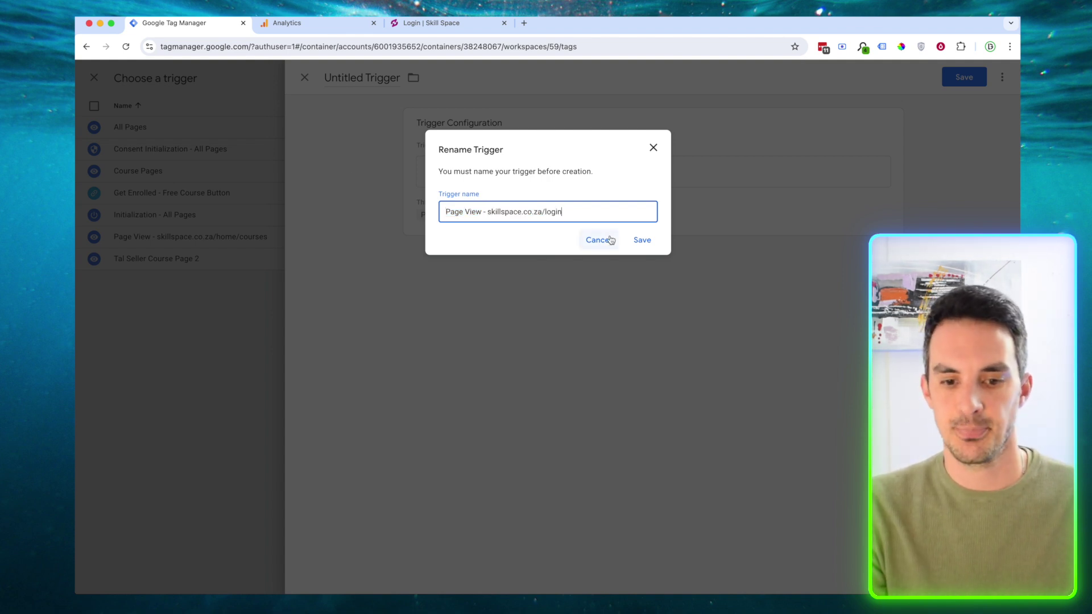
{"action": "left_click", "coordinate": [659, 249]}
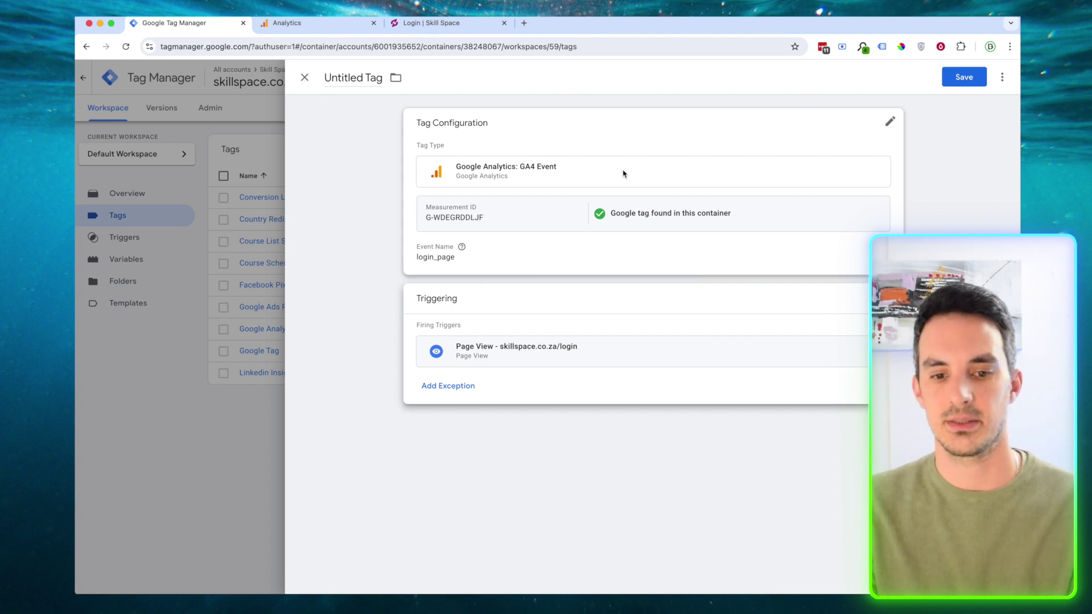
Save the tag under the name "Google Analytics GA4 Event - login_page".
{"action": "left_click", "coordinate": [962, 78]}
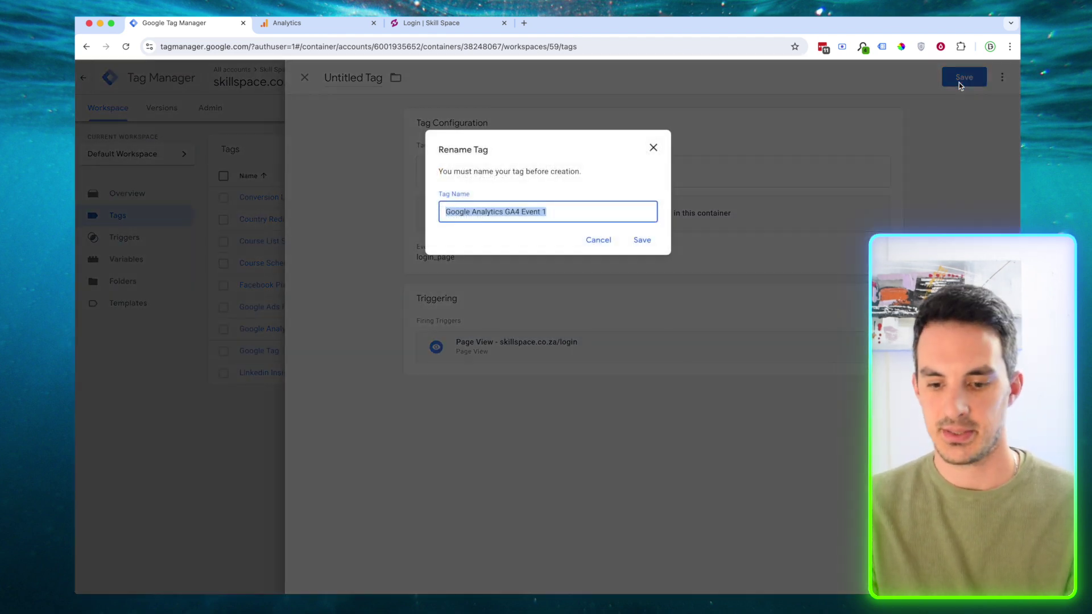
{"action": "left_click", "coordinate": [545, 212]}
{"action": "type", "text": "- login_page"}
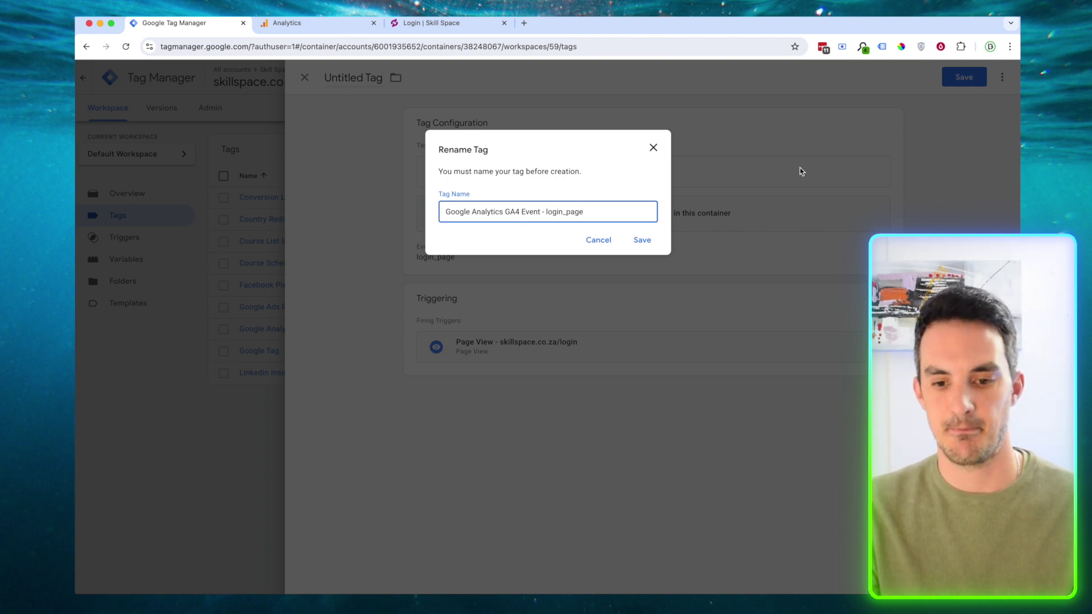
{"action": "left_click", "coordinate": [629, 245]}
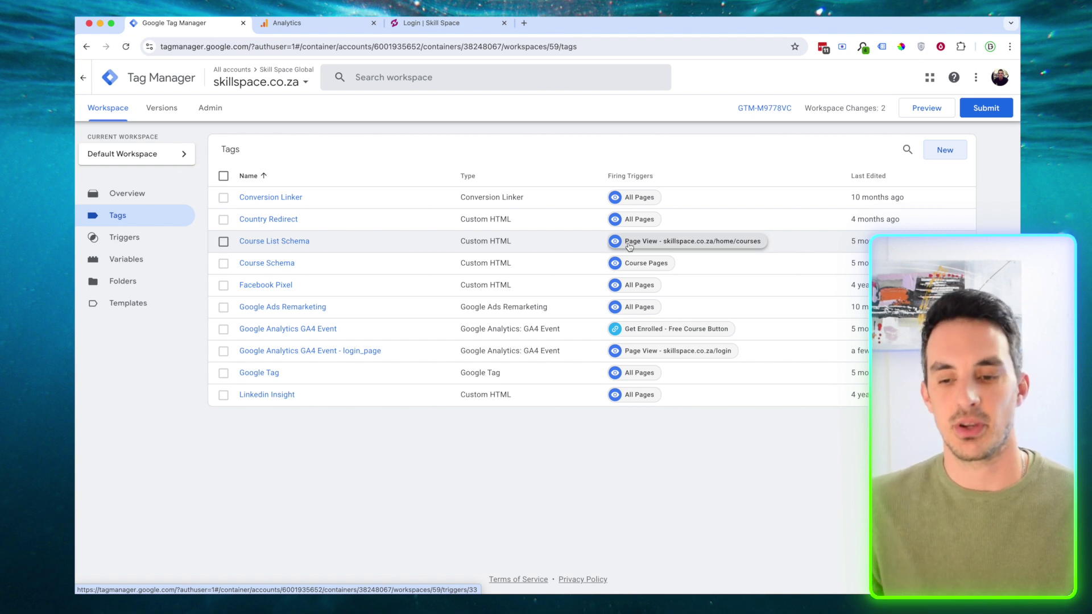
{"action": "left_click", "coordinate": [929, 110]}
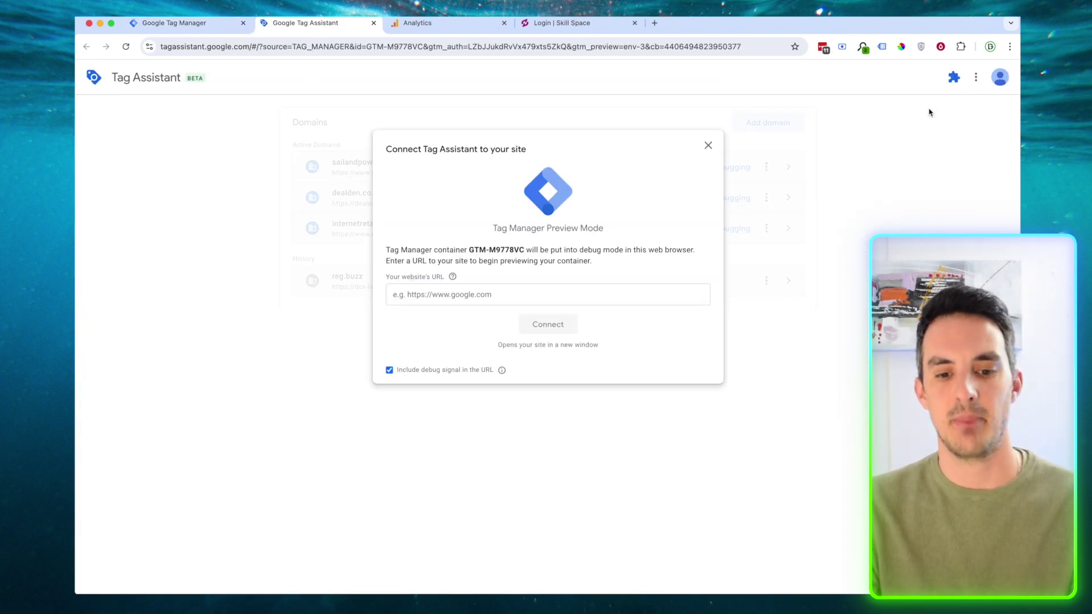
{"action": "left_click", "coordinate": [554, 23]}
{"action": "left_click", "coordinate": [442, 45]}
{"action": "key", "text": "super+c"}
{"action": "left_click", "coordinate": [305, 22]}
{"action": "left_click", "coordinate": [434, 295]}
{"action": "key", "text": "super+v"}
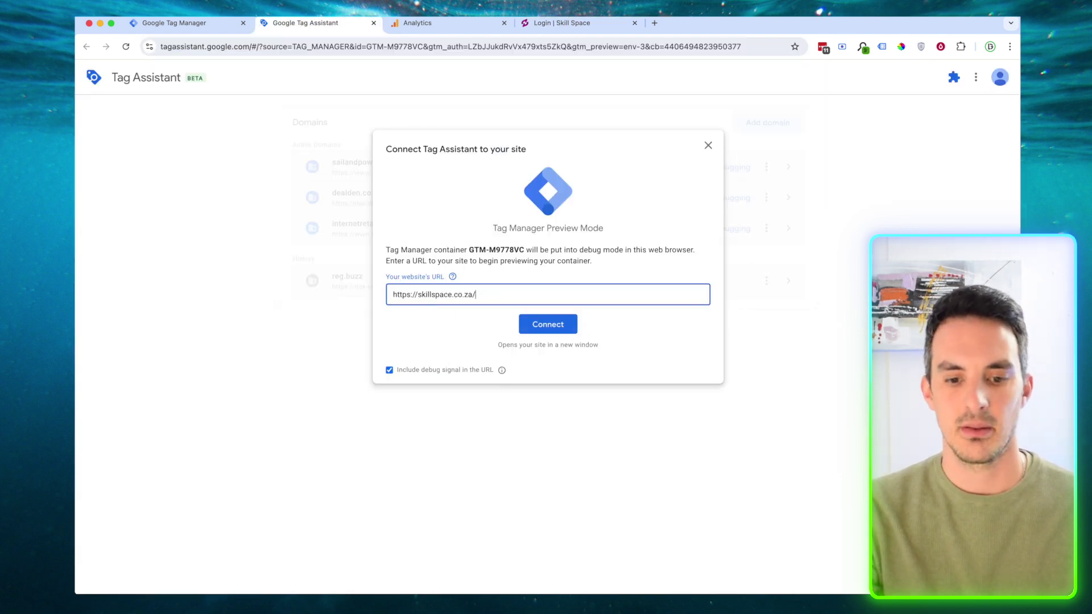
{"action": "left_click", "coordinate": [548, 326]}
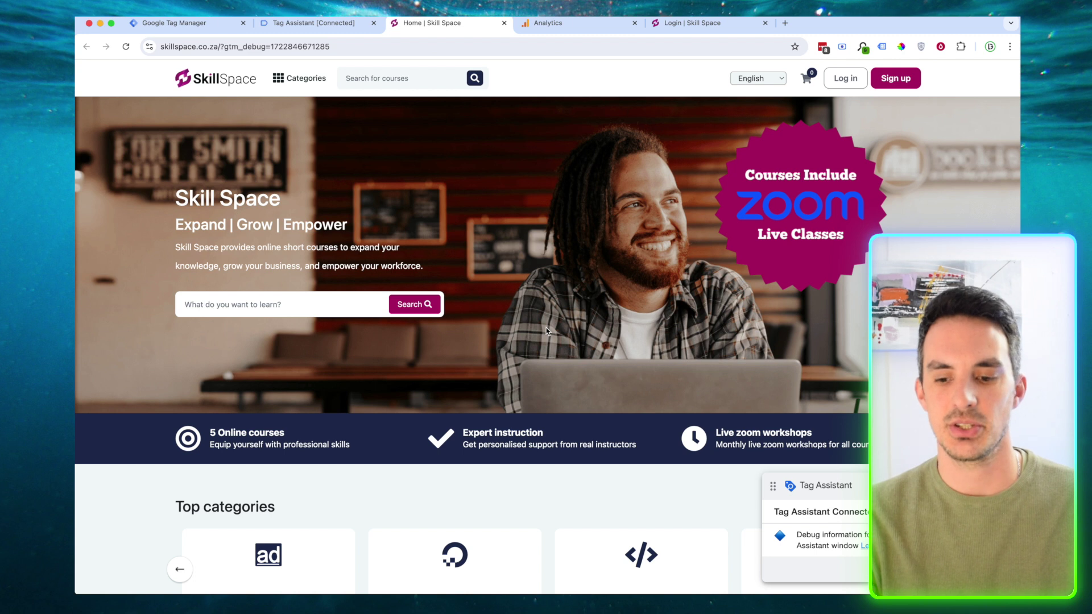
Check in Tag Assistant whether the login_page tag fires when the connected site's login page is opened, and close the preview session.
{"action": "left_click", "coordinate": [319, 24]}
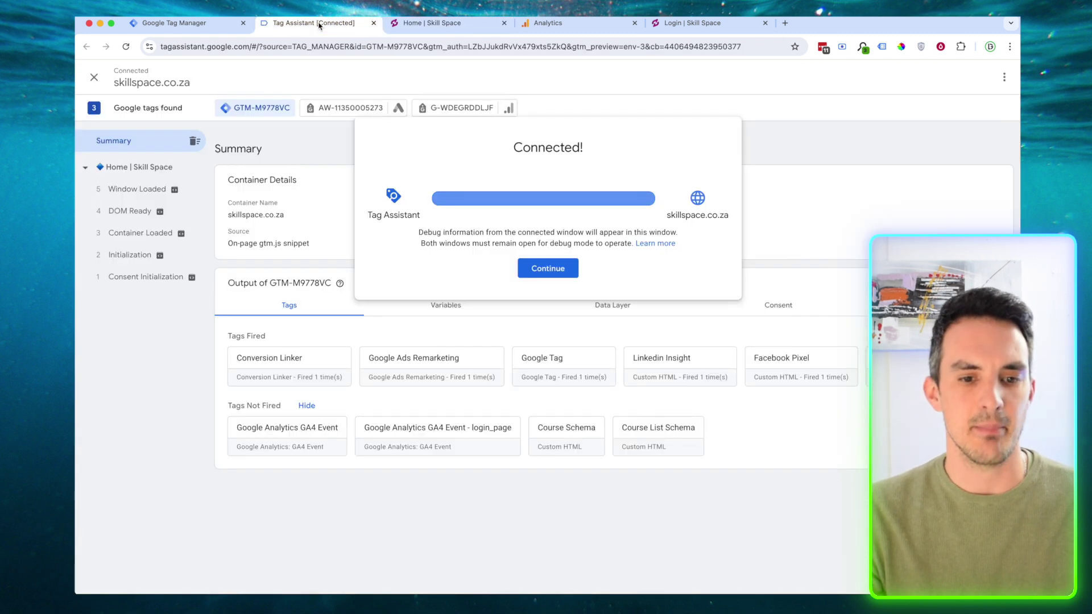
{"action": "left_click", "coordinate": [571, 278]}
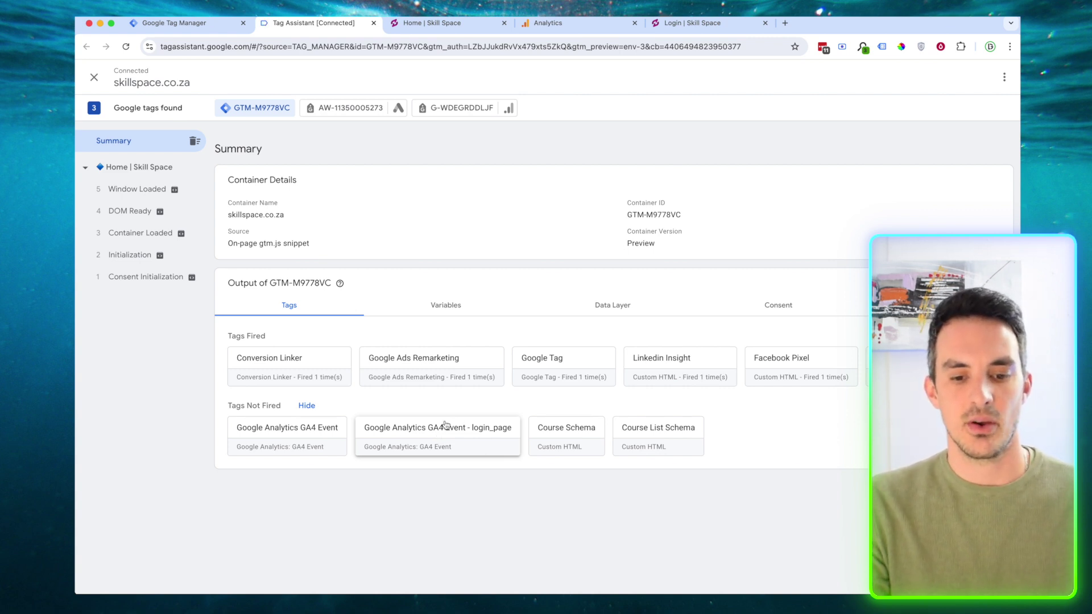
{"action": "left_click", "coordinate": [433, 23]}
{"action": "left_click", "coordinate": [851, 84]}
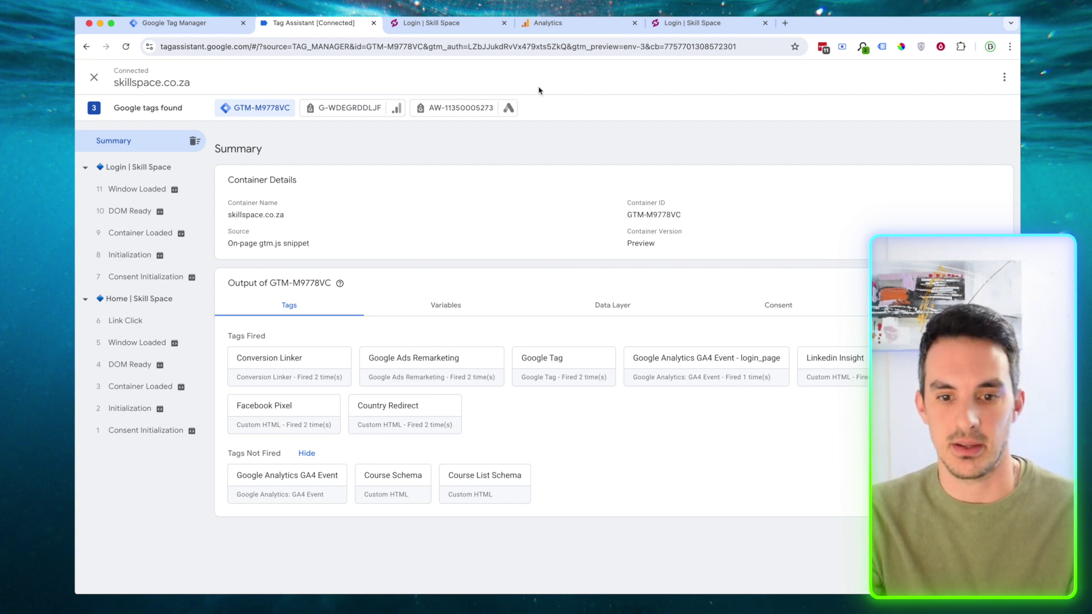
{"action": "left_click", "coordinate": [504, 23]}
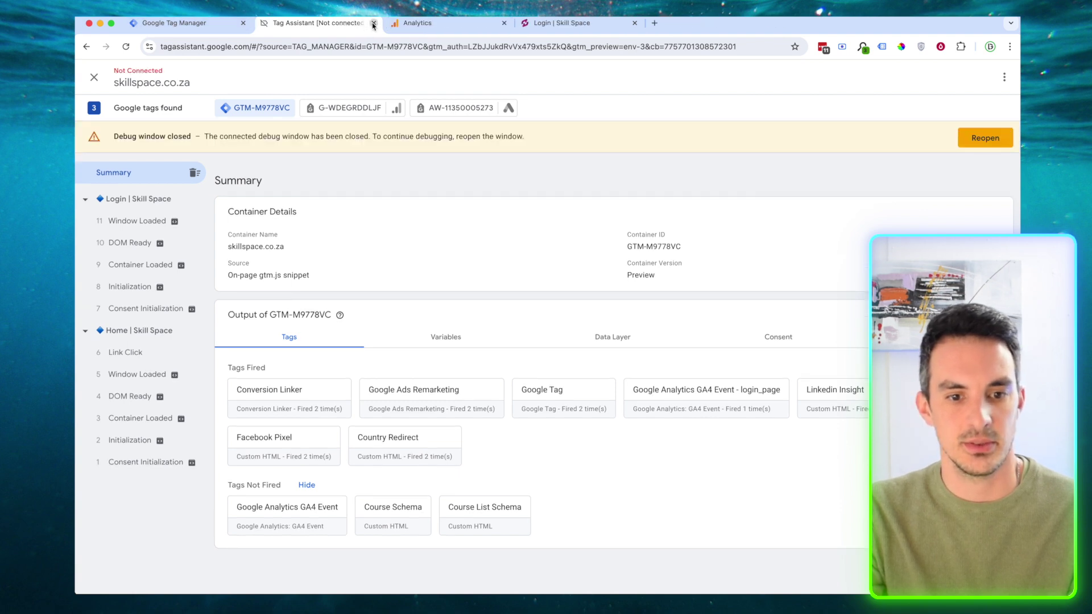
{"action": "left_click", "coordinate": [374, 24]}
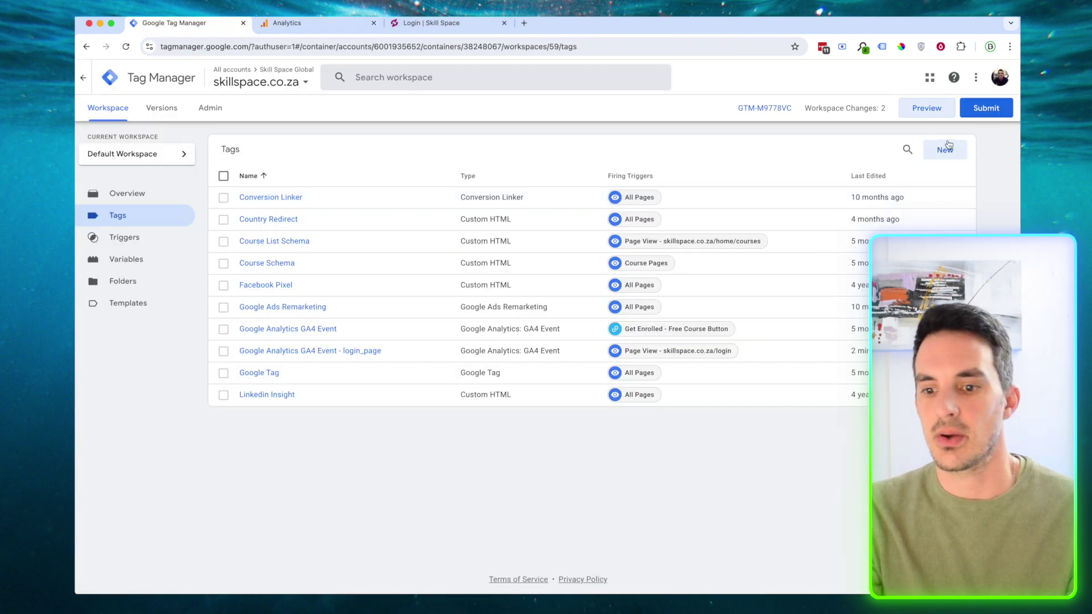
Publish the workspace changes as a version named "Login Page Event GA4" and return to the workspace.
{"action": "left_click", "coordinate": [1002, 109]}
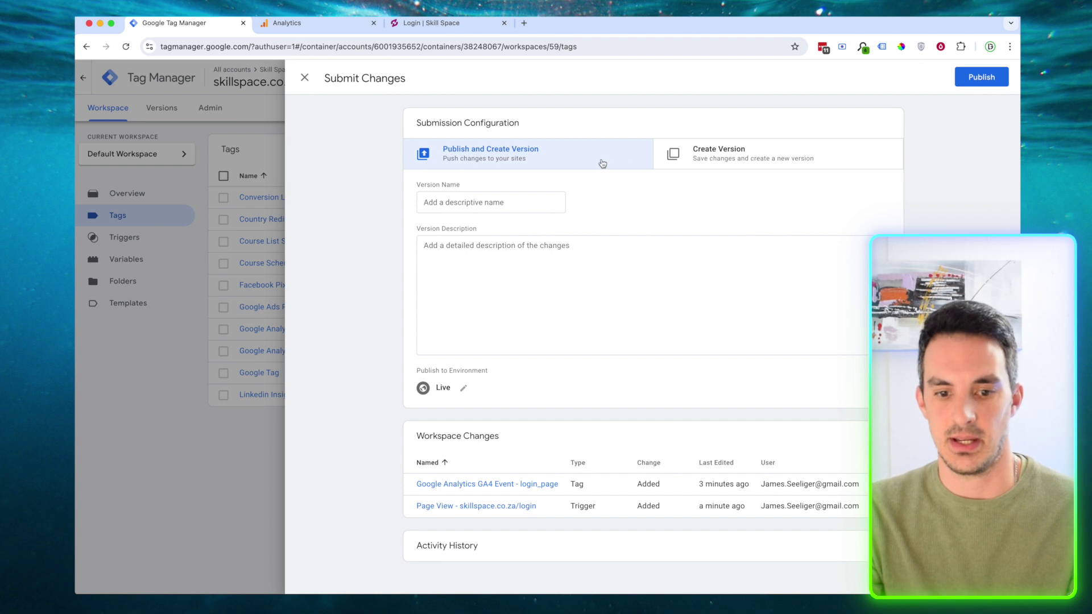
{"action": "left_click", "coordinate": [492, 203]}
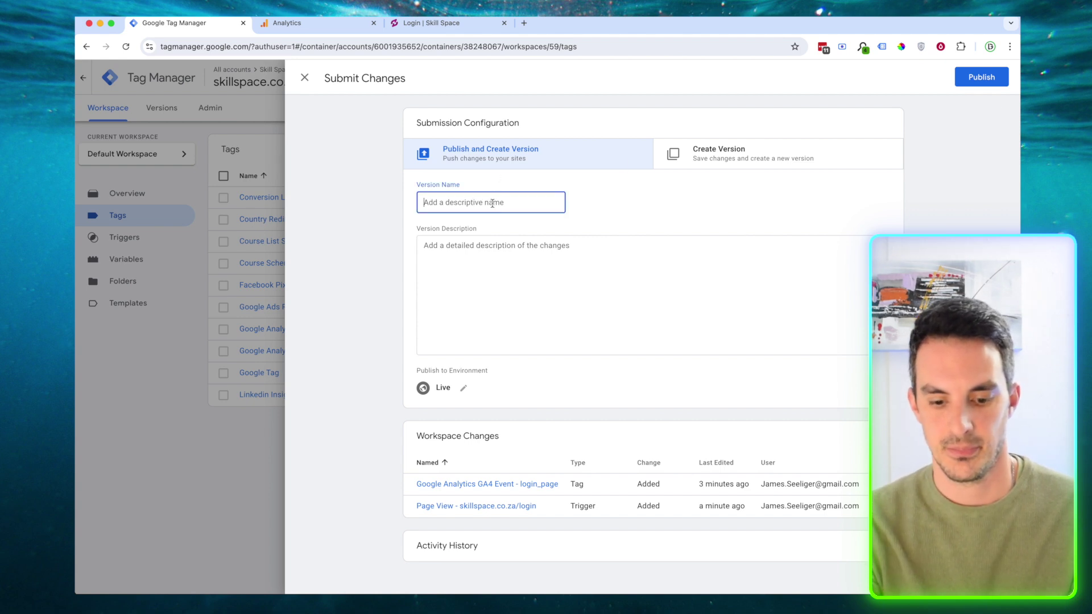
{"action": "type", "text": "Login Page Event"}
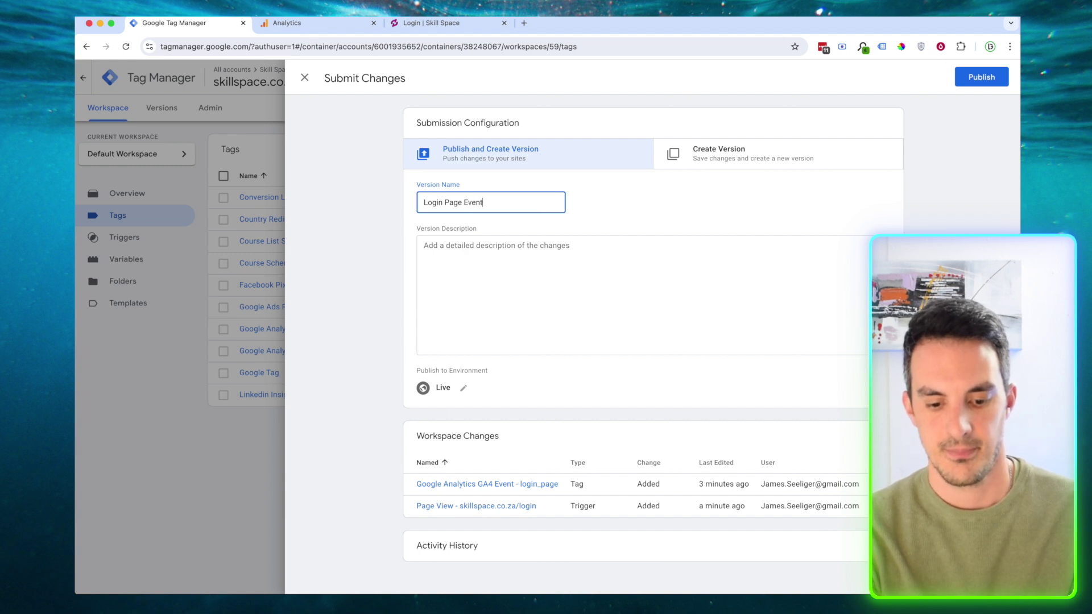
{"action": "type", "text": "4"}
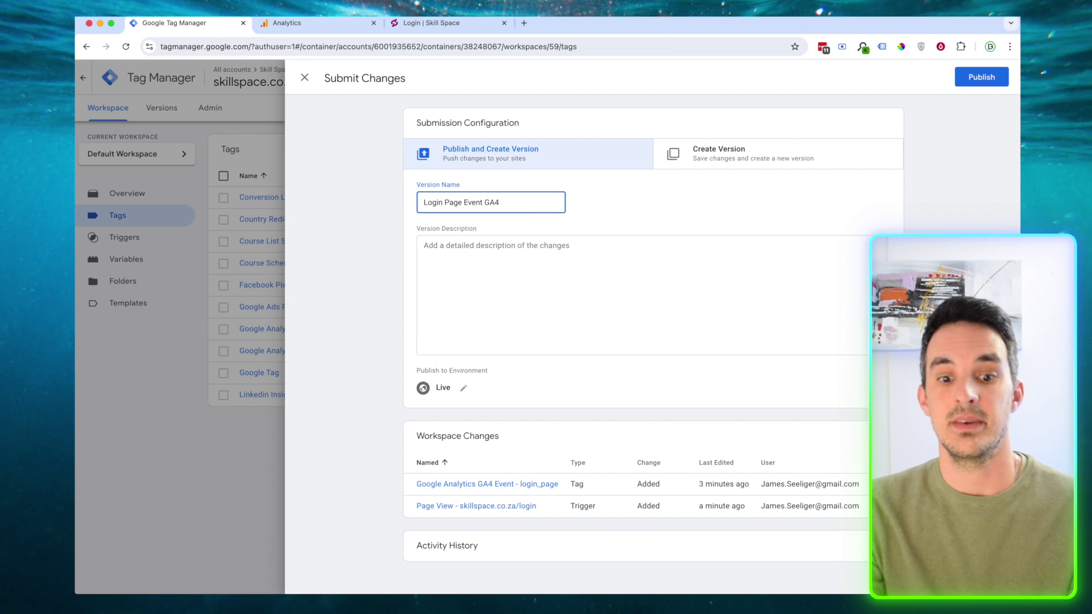
{"action": "left_click", "coordinate": [979, 78]}
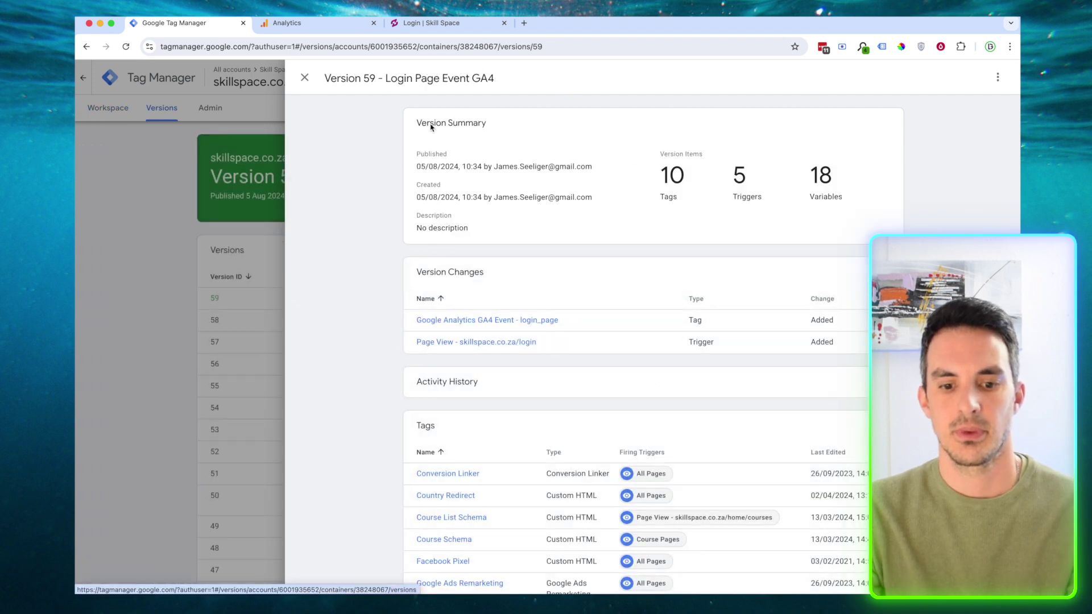
{"action": "left_click", "coordinate": [306, 80]}
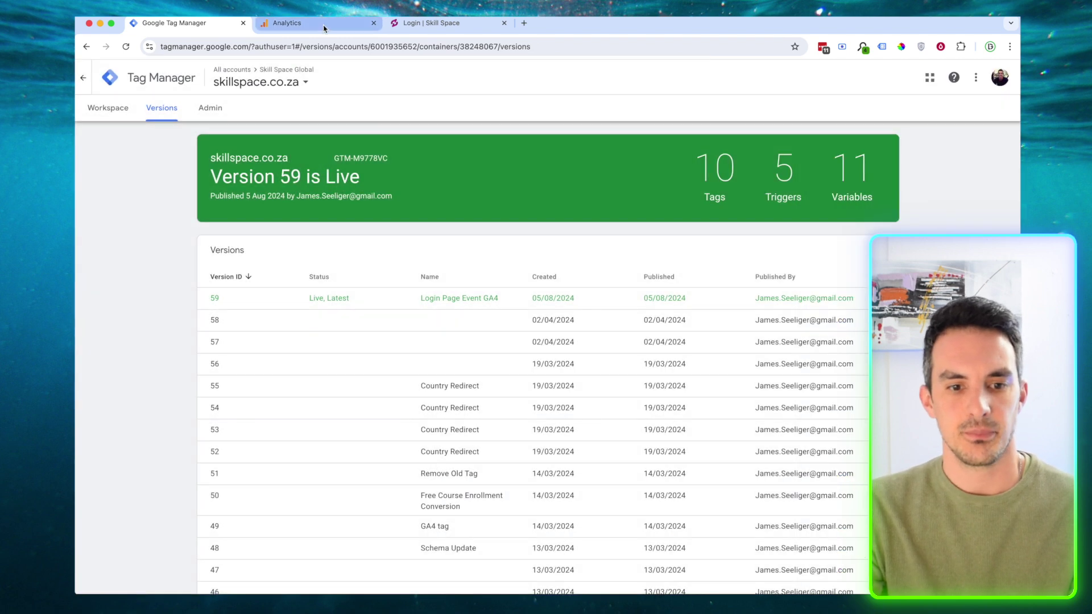
{"action": "left_click", "coordinate": [113, 109]}
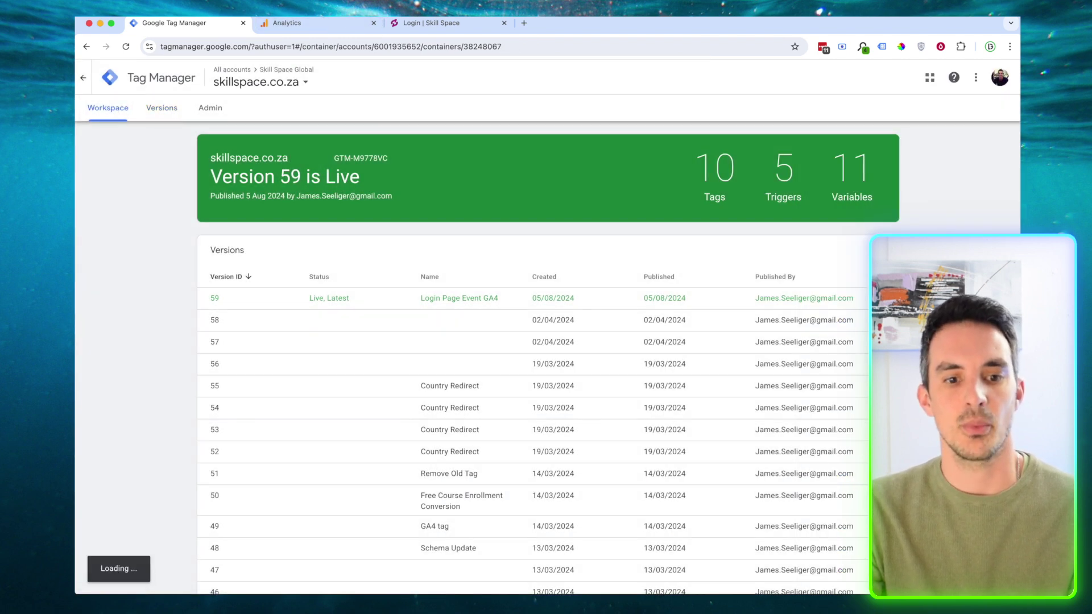
Switch to Google Analytics, leave the web stream details, and examine the event counts in the real-time report.
{"action": "left_click", "coordinate": [305, 26]}
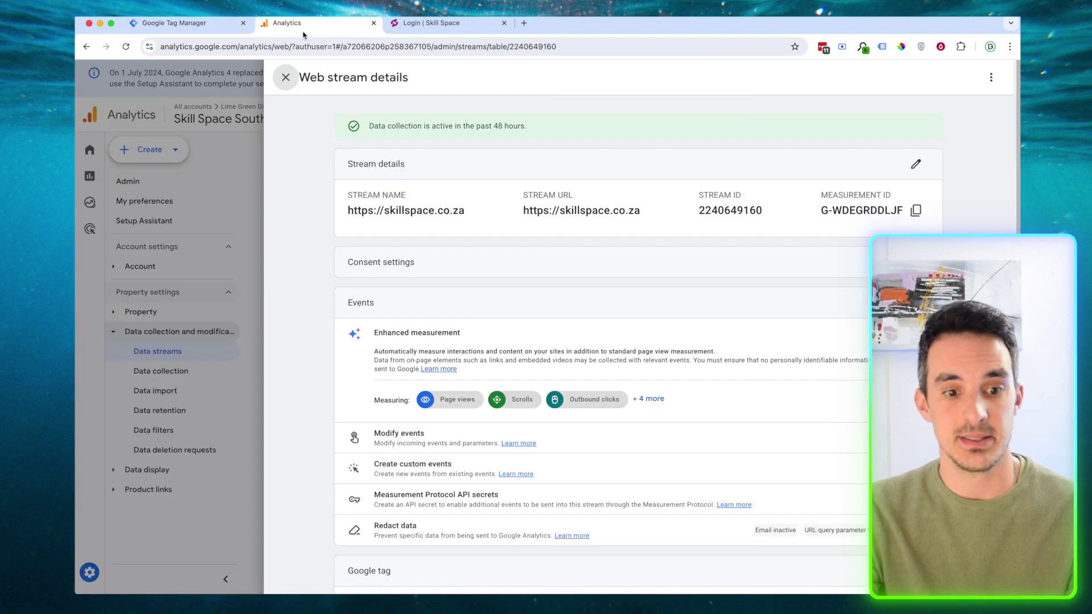
{"action": "left_click", "coordinate": [284, 77]}
{"action": "left_click", "coordinate": [95, 163]}
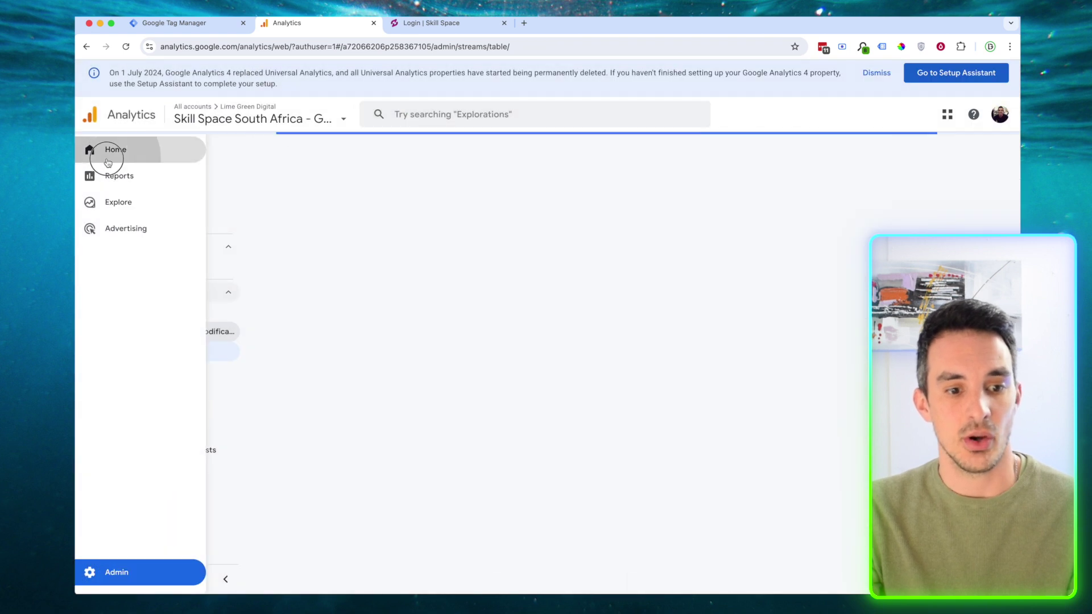
{"action": "left_click", "coordinate": [91, 153]}
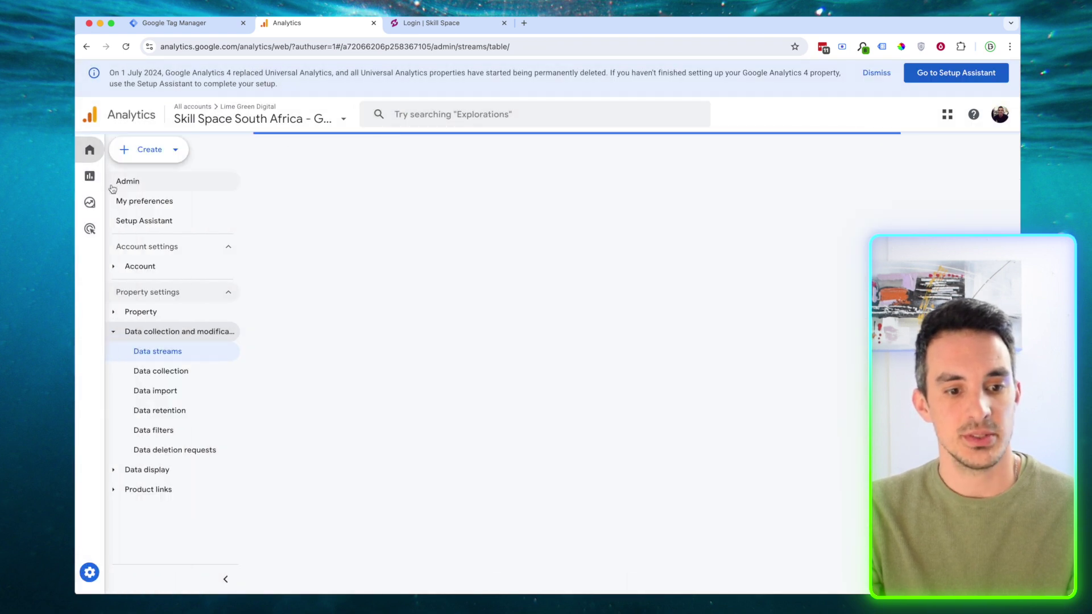
{"action": "left_click", "coordinate": [93, 179]}
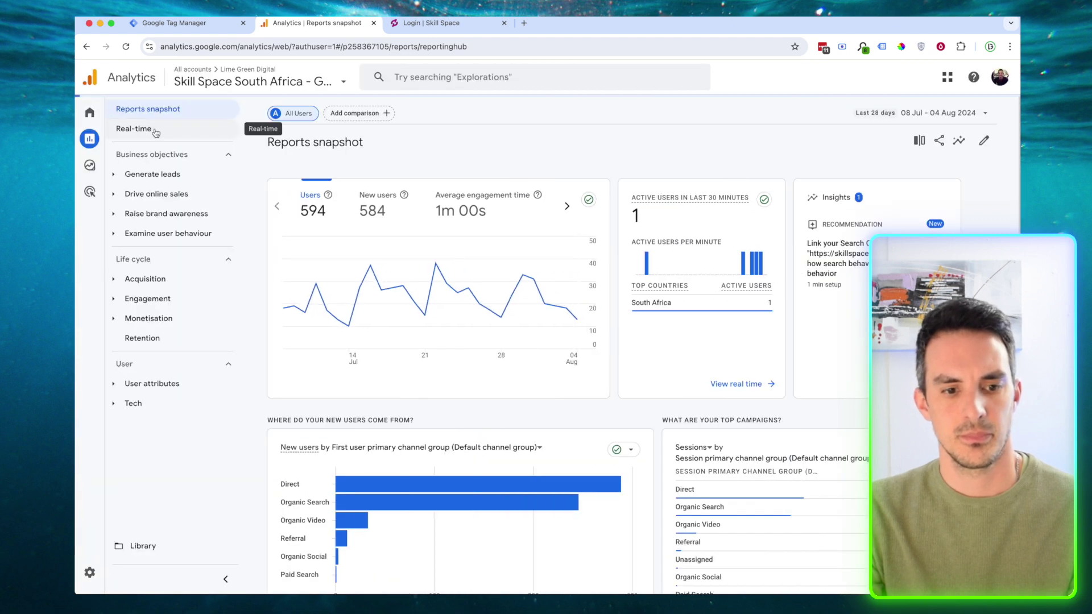
{"action": "left_click", "coordinate": [143, 134]}
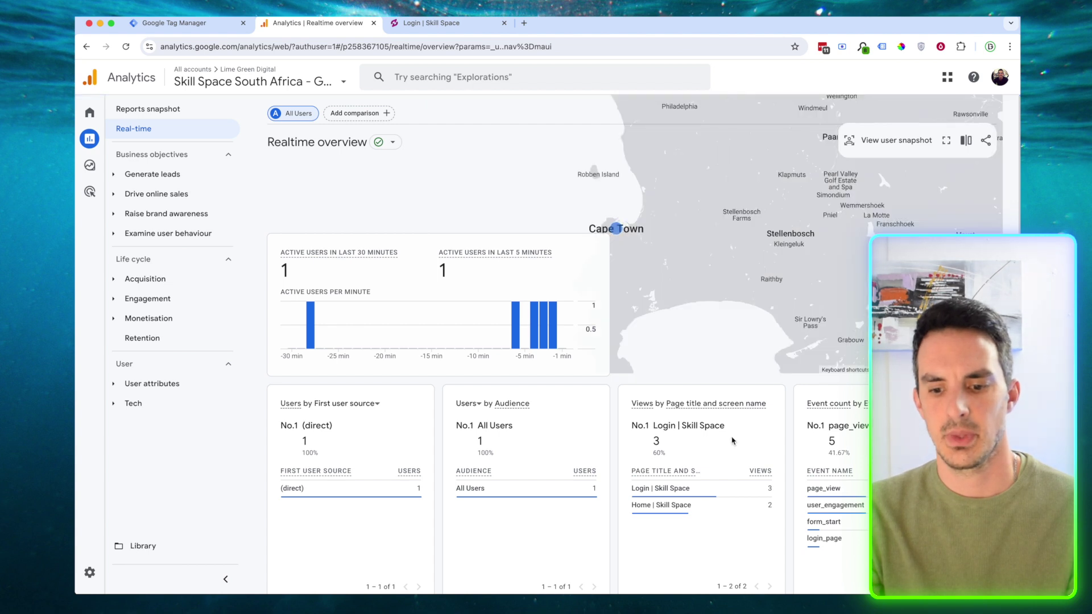
{"action": "scroll", "coordinate": [734, 441], "scroll_direction": "down", "scroll_amount": 5}
Reload skillspace.co.za/login in the Skill Space page and check the login_page event in the Analytics Realtime overview.
{"action": "left_click", "coordinate": [417, 35]}
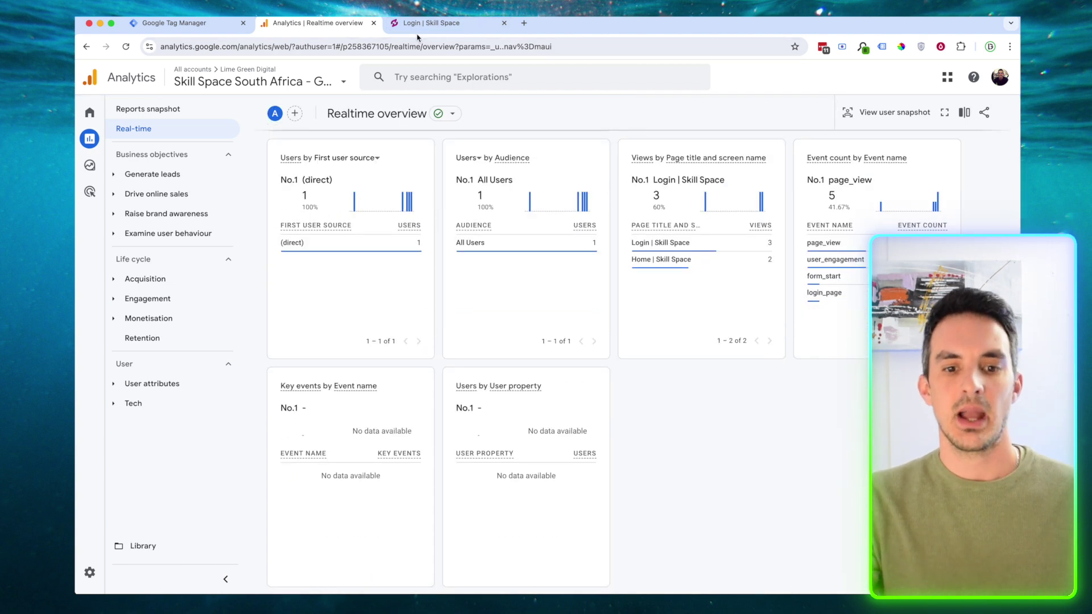
{"action": "left_click", "coordinate": [280, 47]}
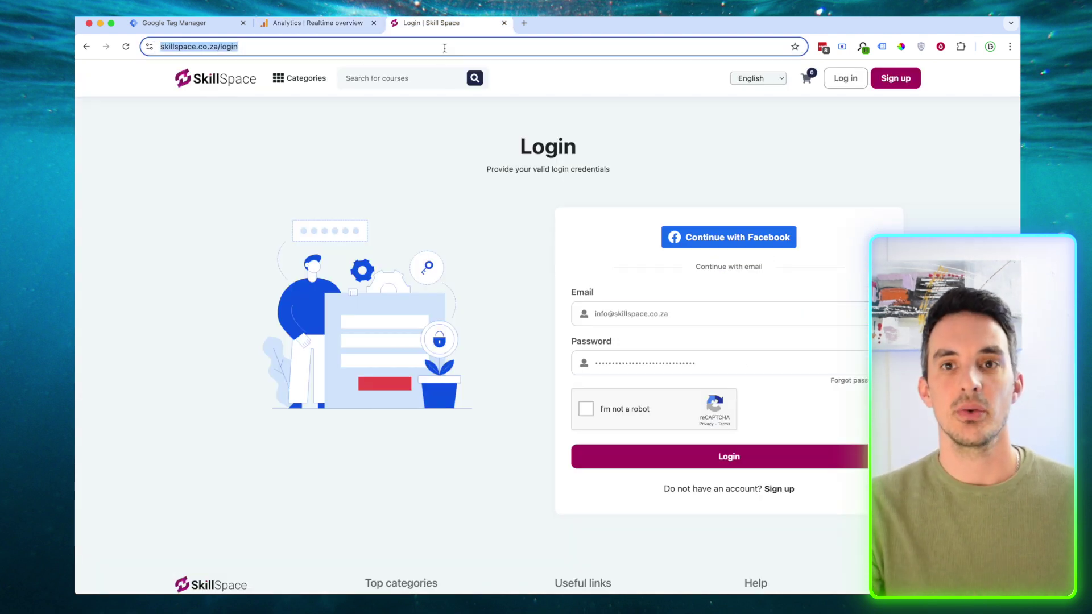
{"action": "key", "text": "Return"}
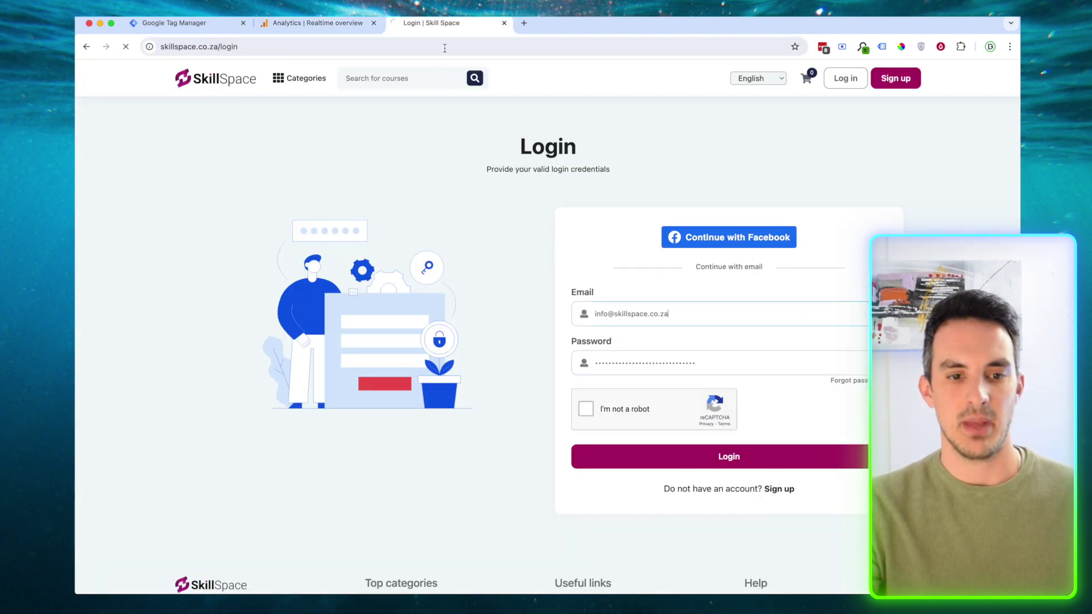
{"action": "left_click", "coordinate": [300, 27]}
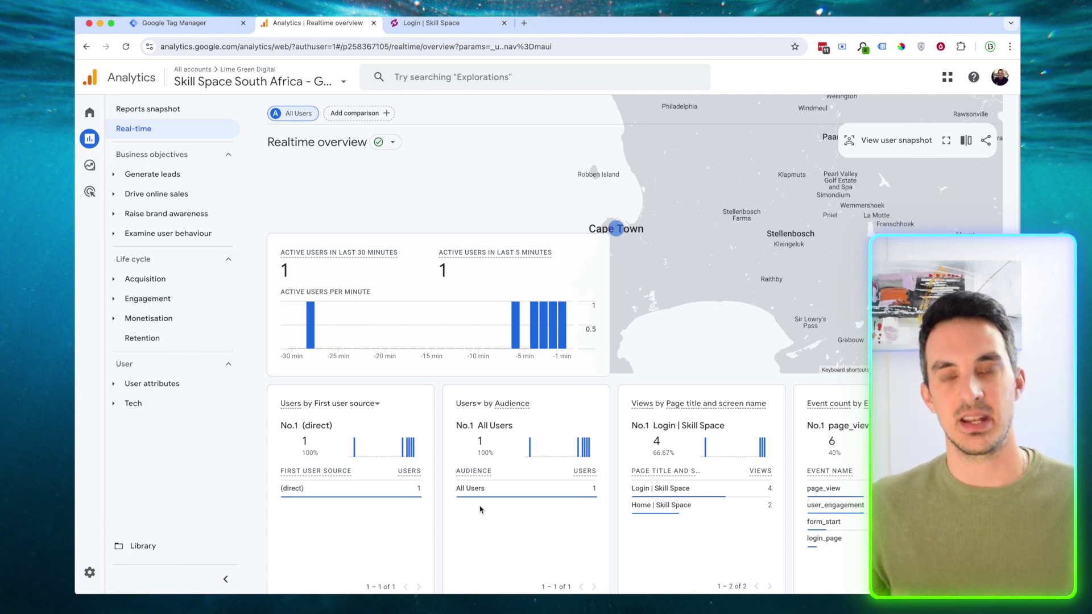
{"action": "scroll", "coordinate": [479, 510], "scroll_direction": "down", "scroll_amount": 3}
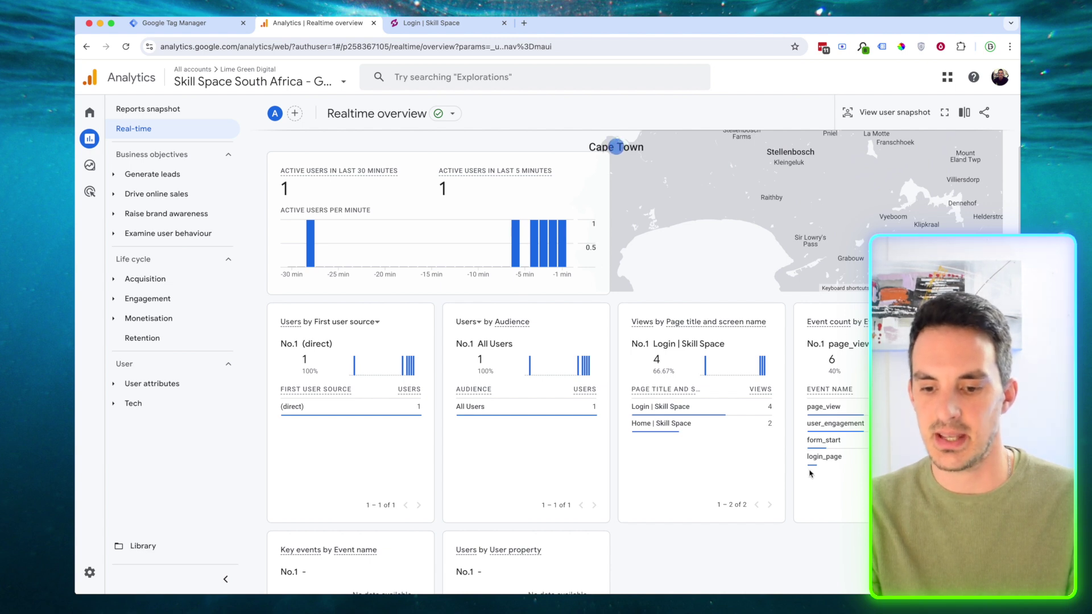
{"action": "mouse_move", "coordinate": [810, 465]}
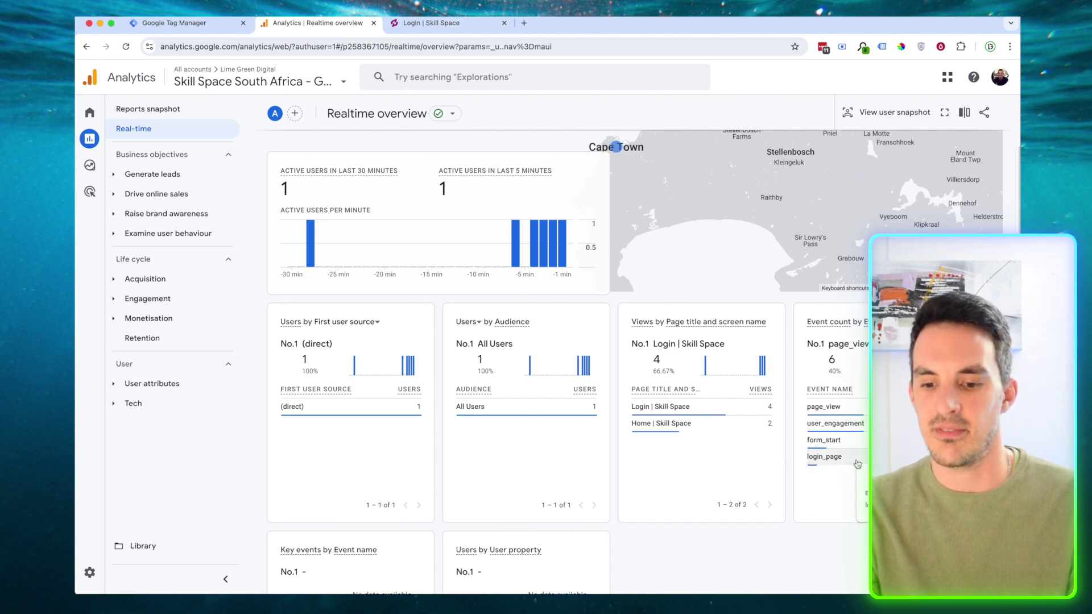
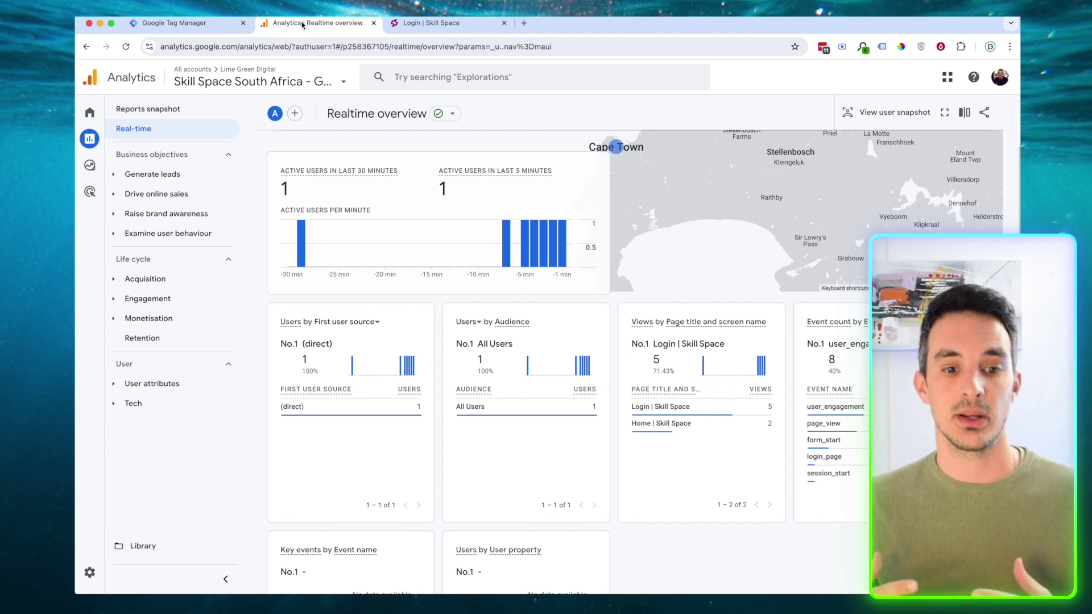
Switch back to Google Tag Manager and pause the "Google Analytics GA4 Event - login_page" tag.
{"action": "left_click", "coordinate": [169, 28]}
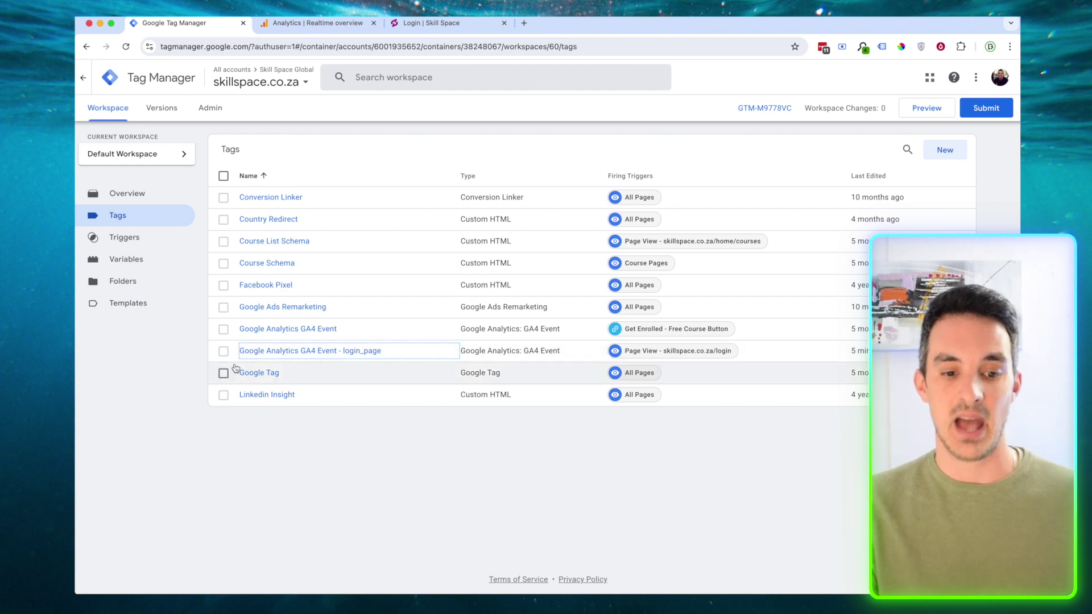
{"action": "left_click", "coordinate": [367, 355]}
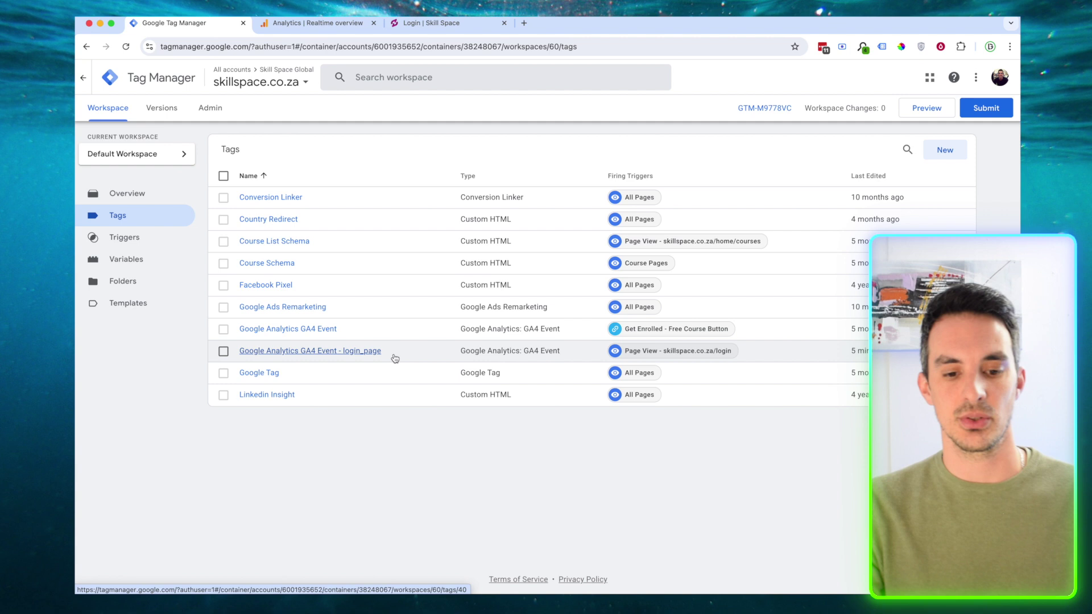
{"action": "left_click", "coordinate": [223, 351]}
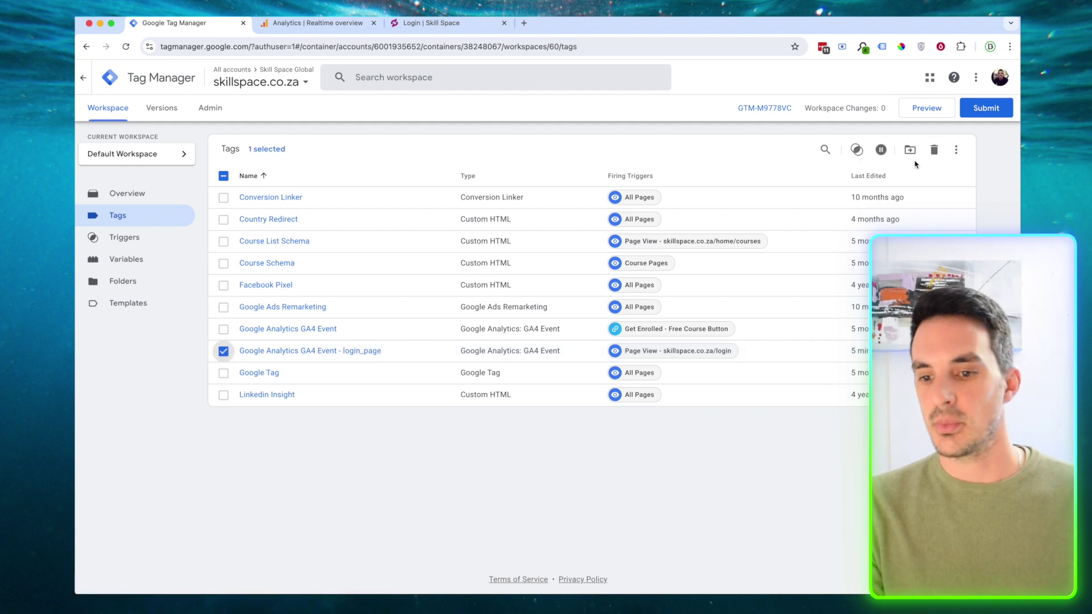
{"action": "left_click", "coordinate": [884, 153]}
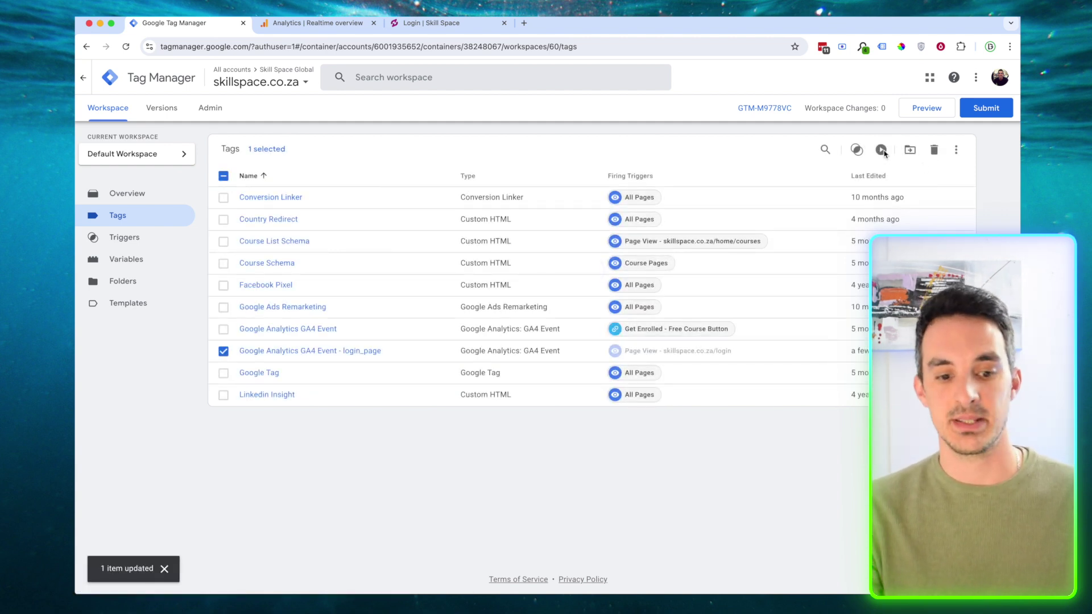
{"action": "left_click", "coordinate": [223, 351]}
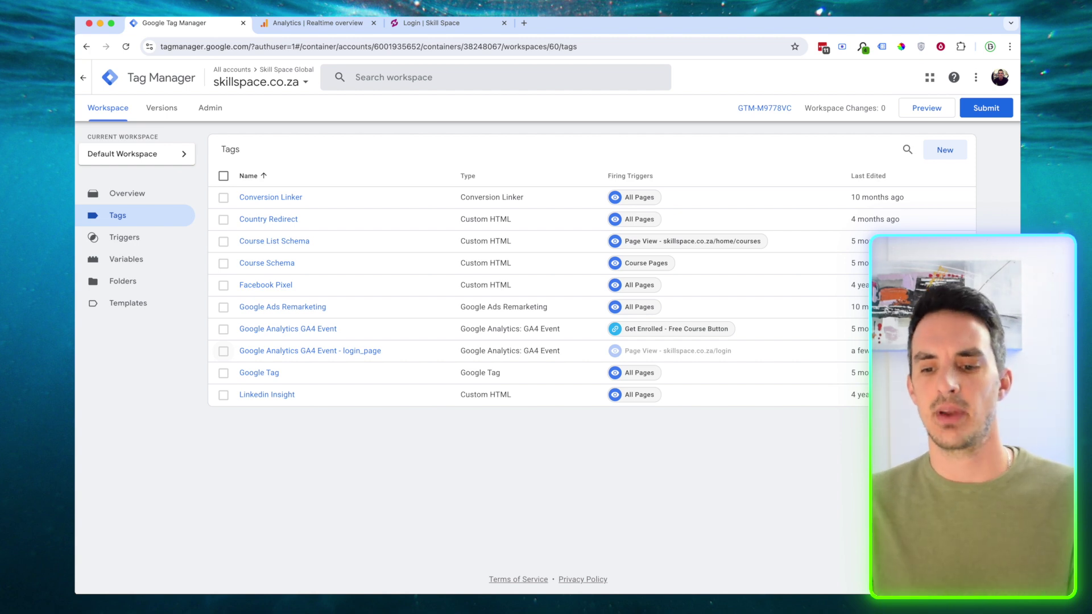
Publish the paused tag as a version named "Paused Login Page Event GA4" and return to the workspace.
{"action": "left_click", "coordinate": [988, 113]}
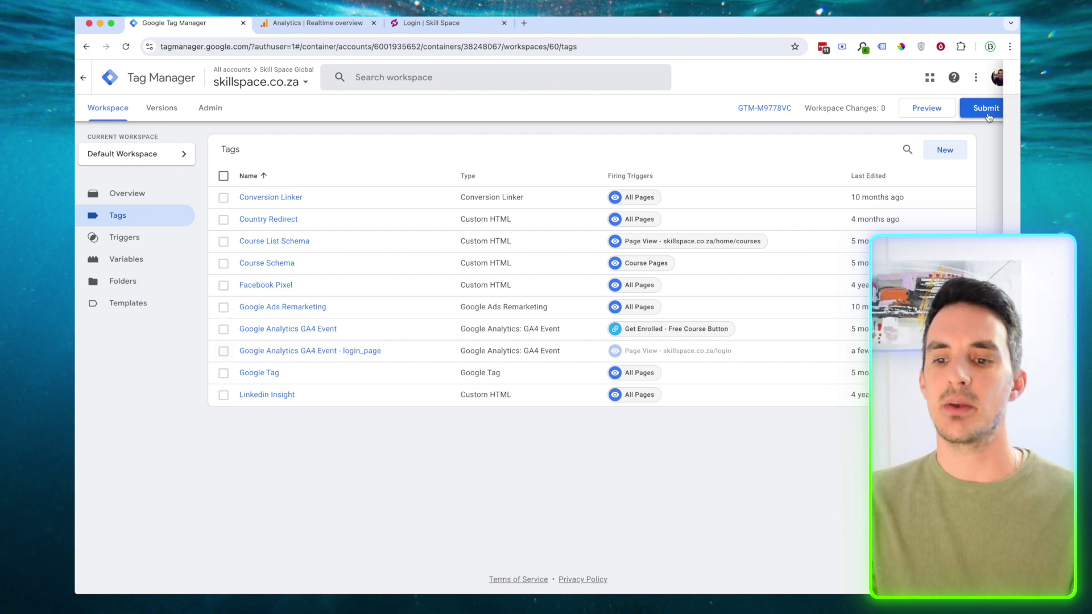
{"action": "left_click", "coordinate": [478, 205]}
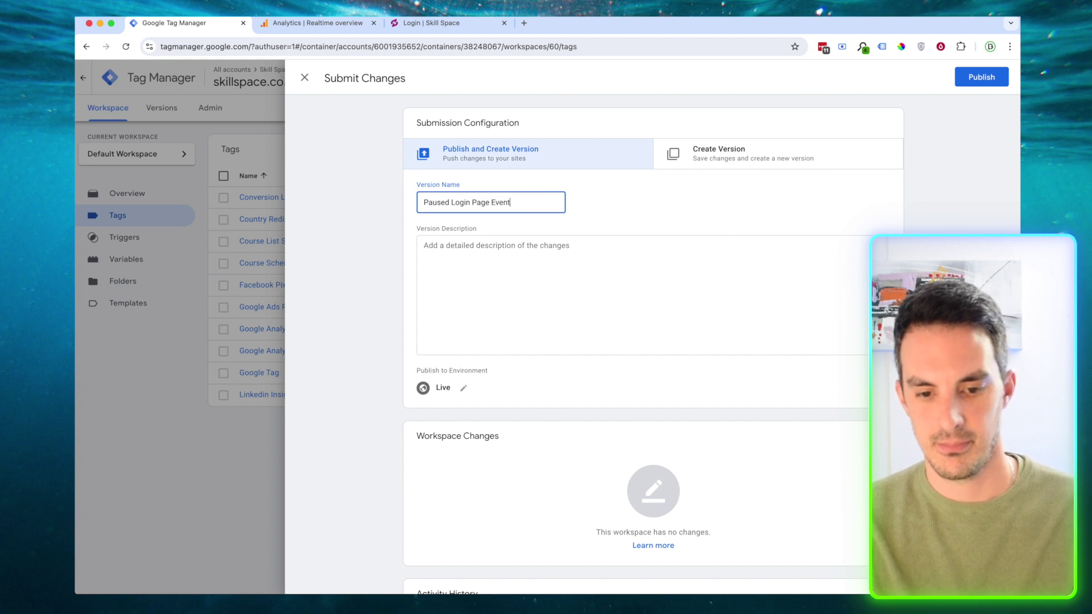
{"action": "type", "text": "GA4"}
{"action": "left_click", "coordinate": [1001, 88]}
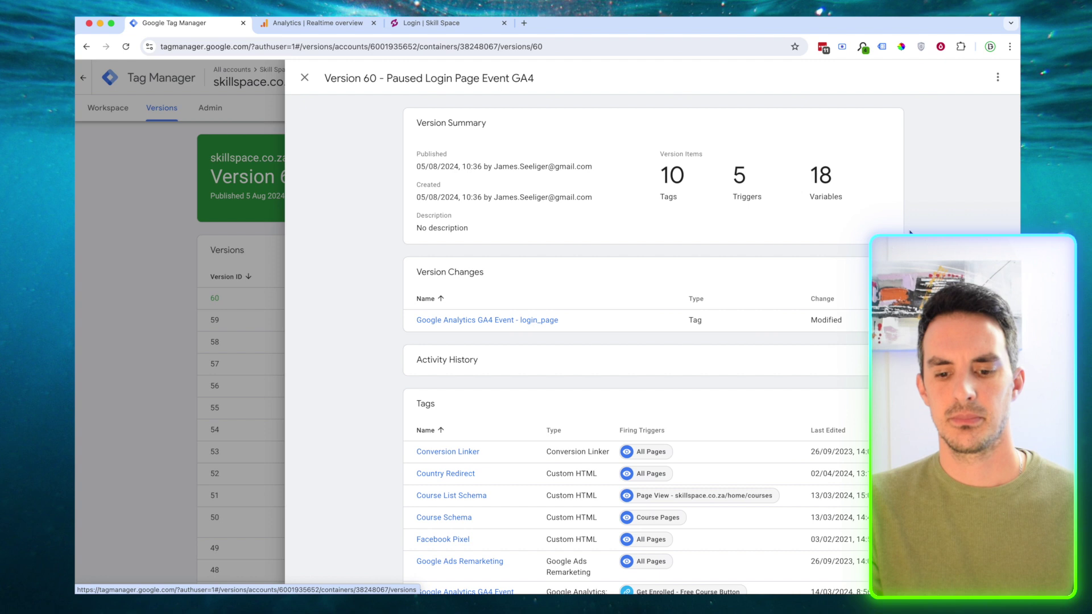
{"action": "left_click", "coordinate": [305, 78]}
{"action": "left_click", "coordinate": [114, 107]}
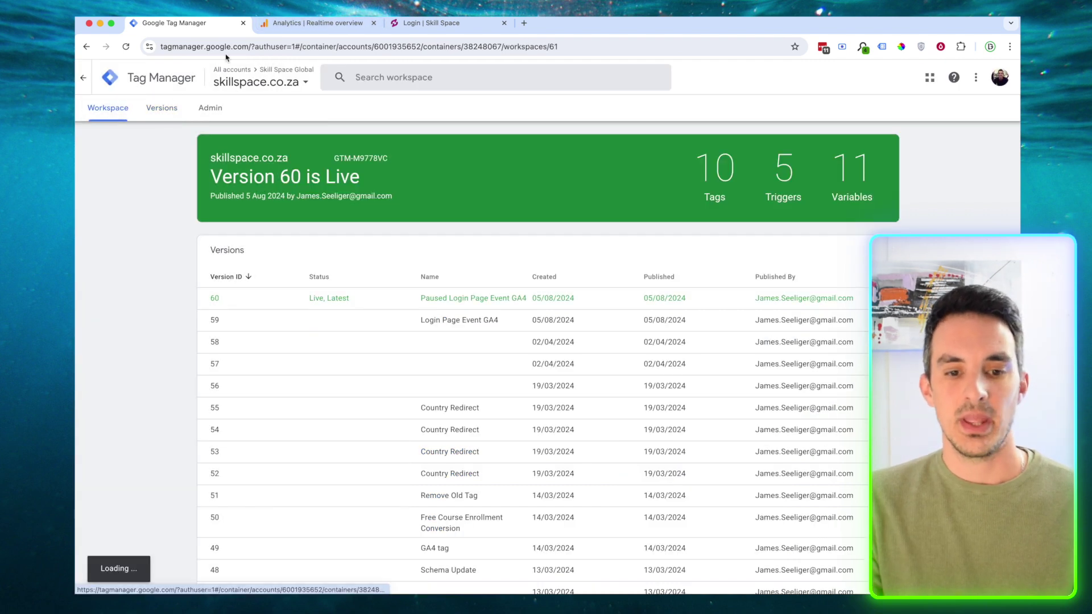